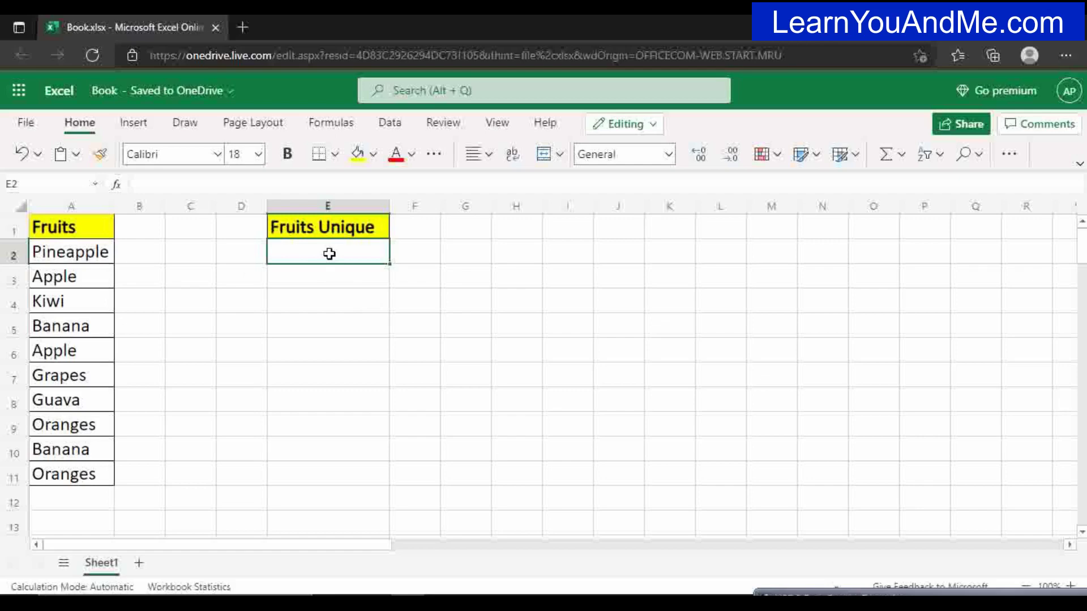
Enter =UNIQUE(A2:A11) in E2 to spill the seven distinct fruits
type("=")
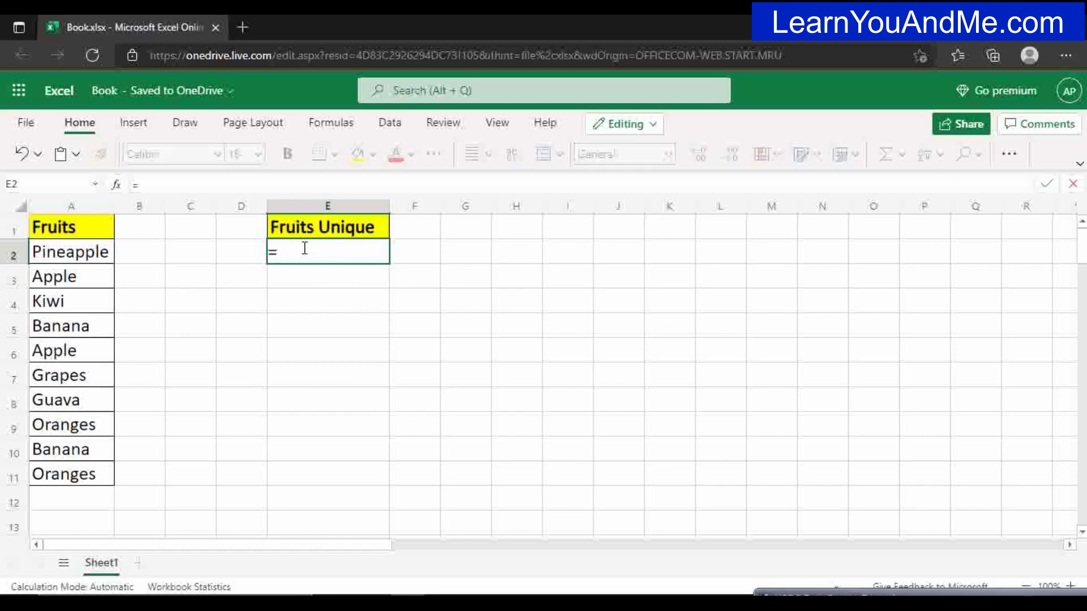
type("uni")
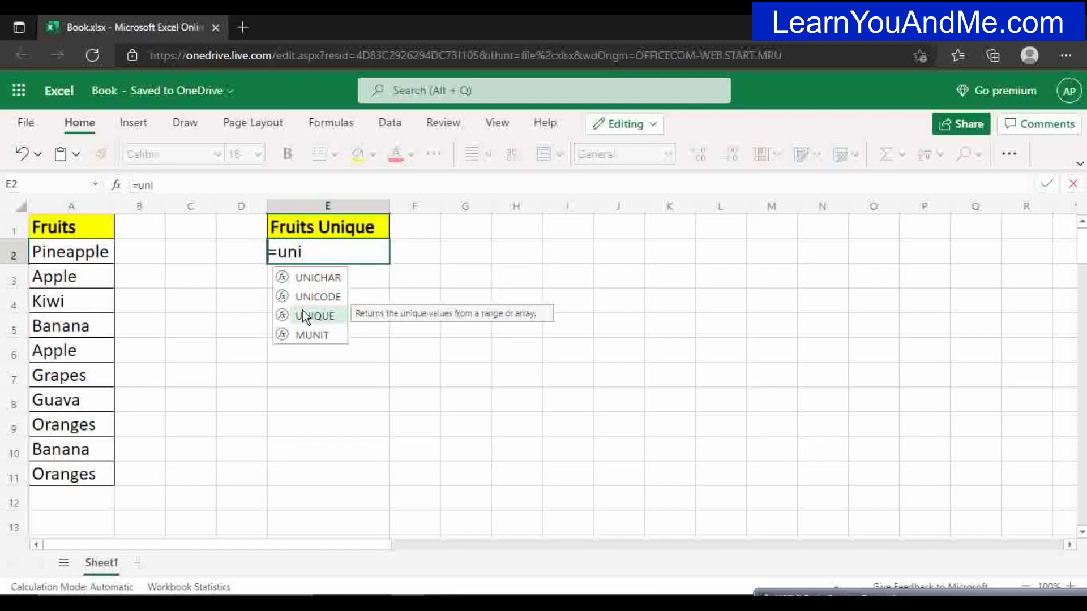
double_click(302, 314)
left_click_drag(83, 249, 87, 468)
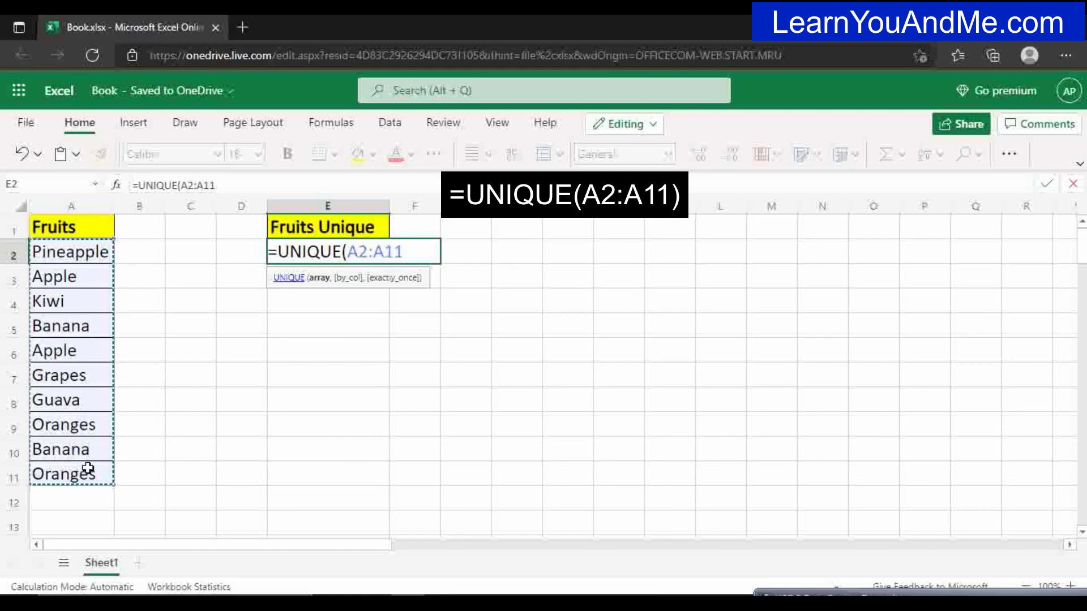
key("Return")
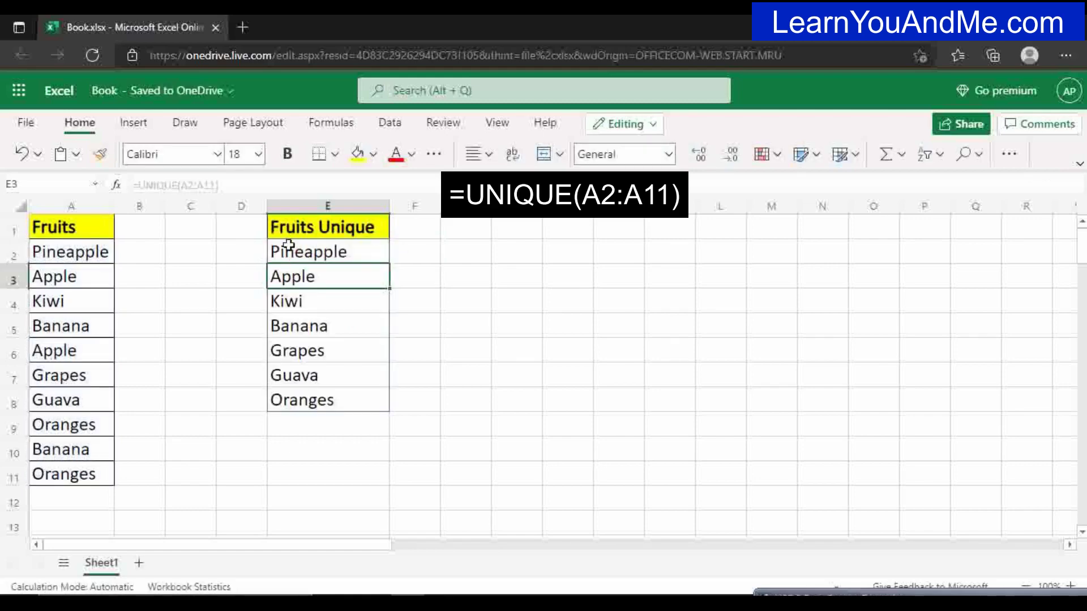
Compare the spilled list E2:E8 with the repeated Banana and Oranges entries in column A
left_click_drag(289, 249, 294, 401)
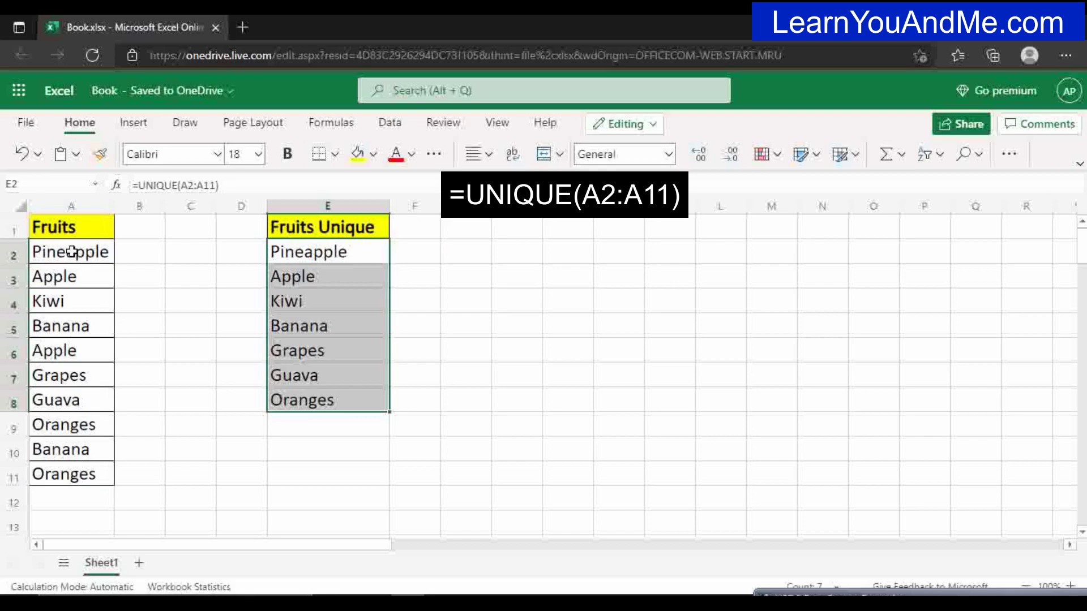
left_click(74, 325)
left_click(73, 448)
left_click(69, 425)
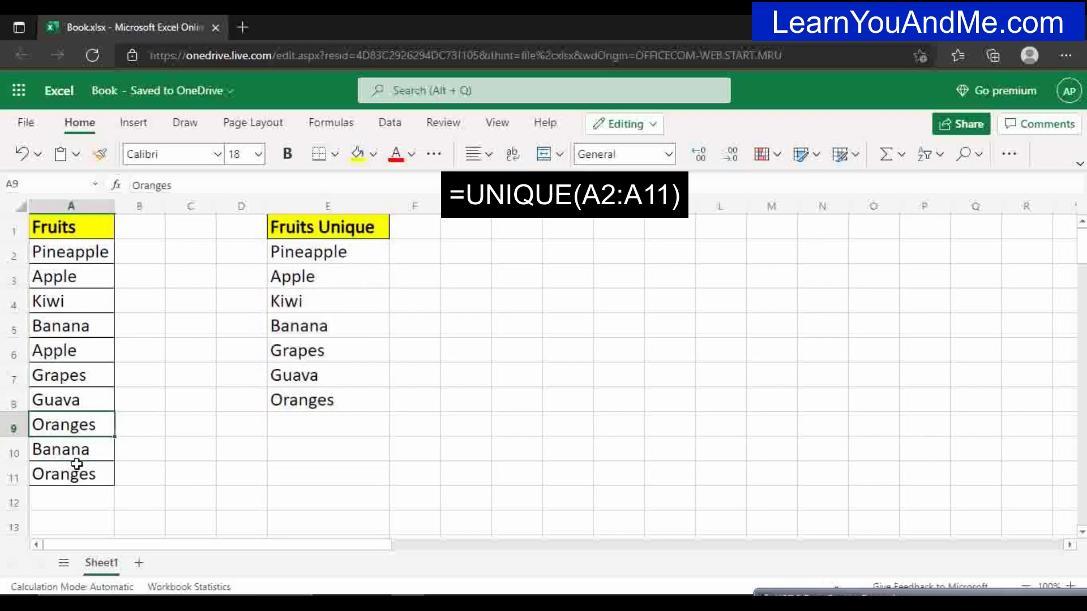
left_click(78, 474)
left_click(318, 256)
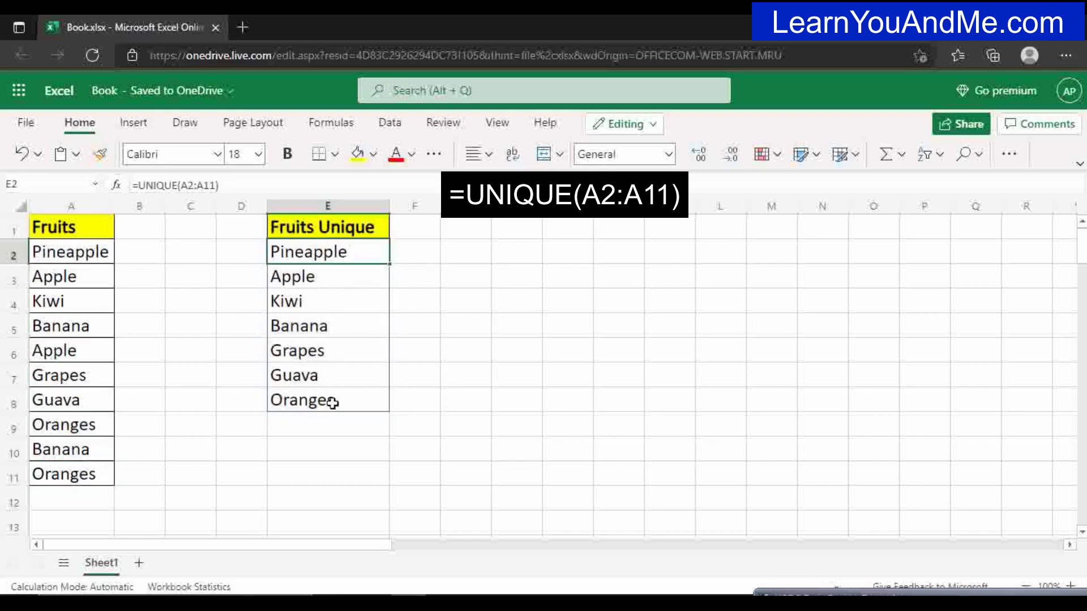
double_click(352, 251)
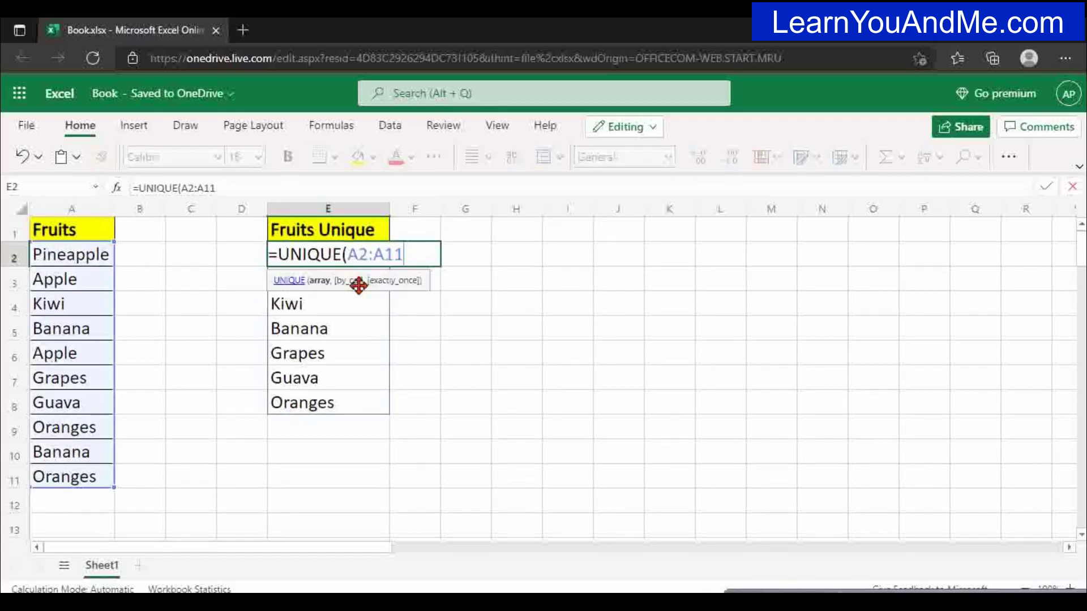
Change the E2 formula to =UNIQUE(A2:A11,,TRUE) to list only once-only fruits
type(",")
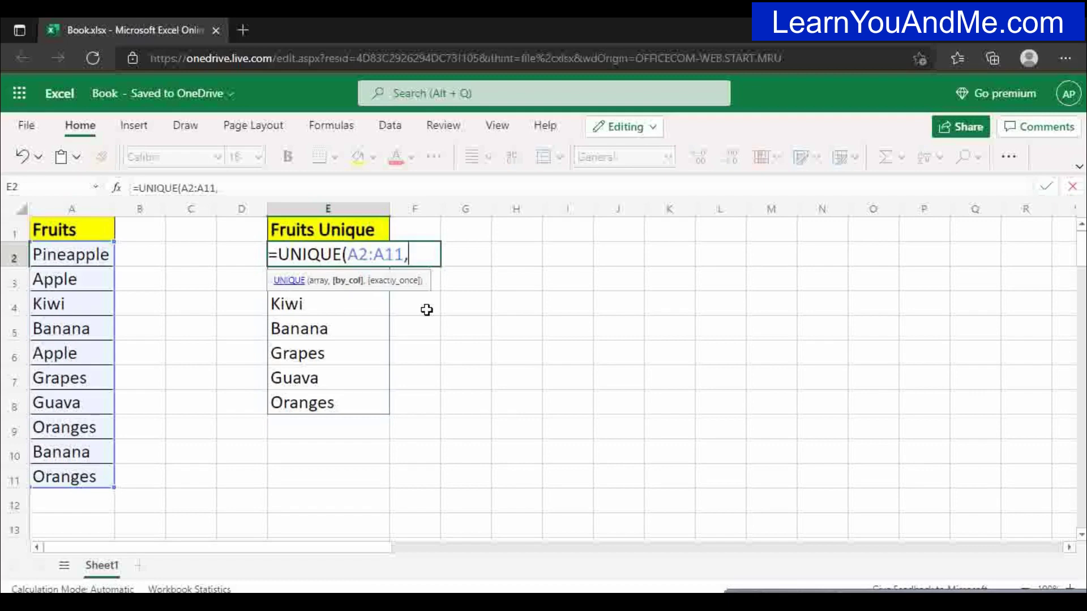
type(",true")
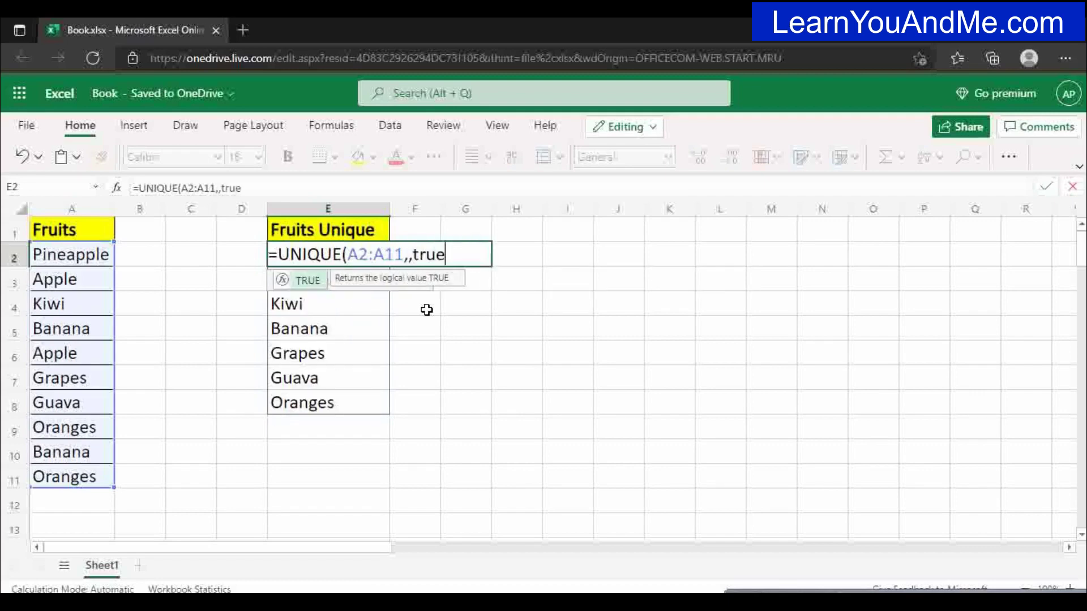
type(")")
key("Return")
key("Up")
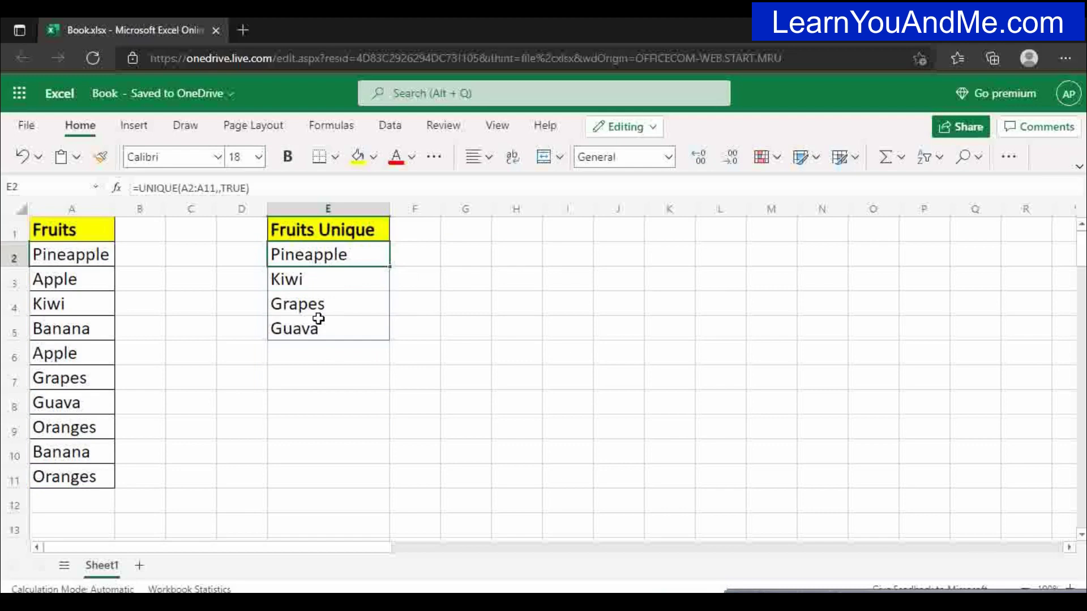
Check Pineapple, Kiwi, Grapes and Guava against the repeated Apple and Oranges in A2:A11
left_click_drag(68, 478, 116, 245)
left_click(311, 252)
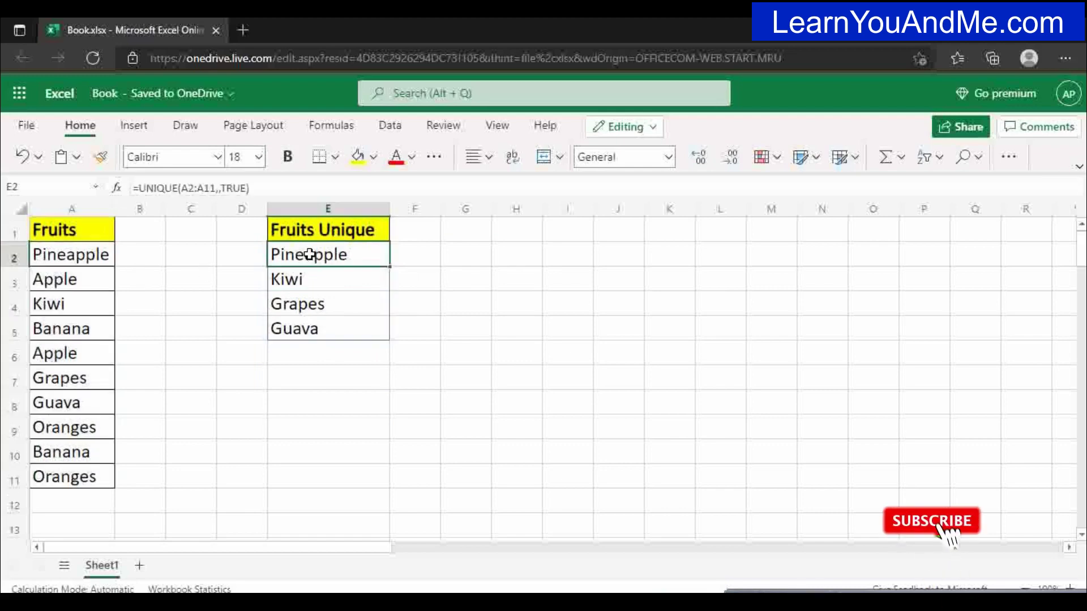
left_click(57, 257)
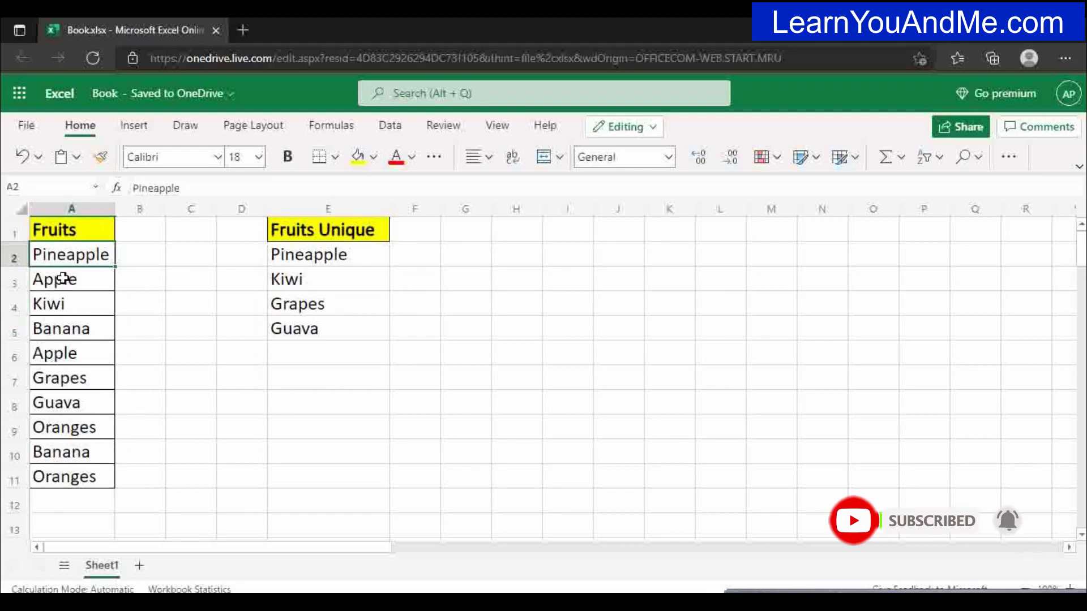
left_click(63, 279)
left_click(65, 356)
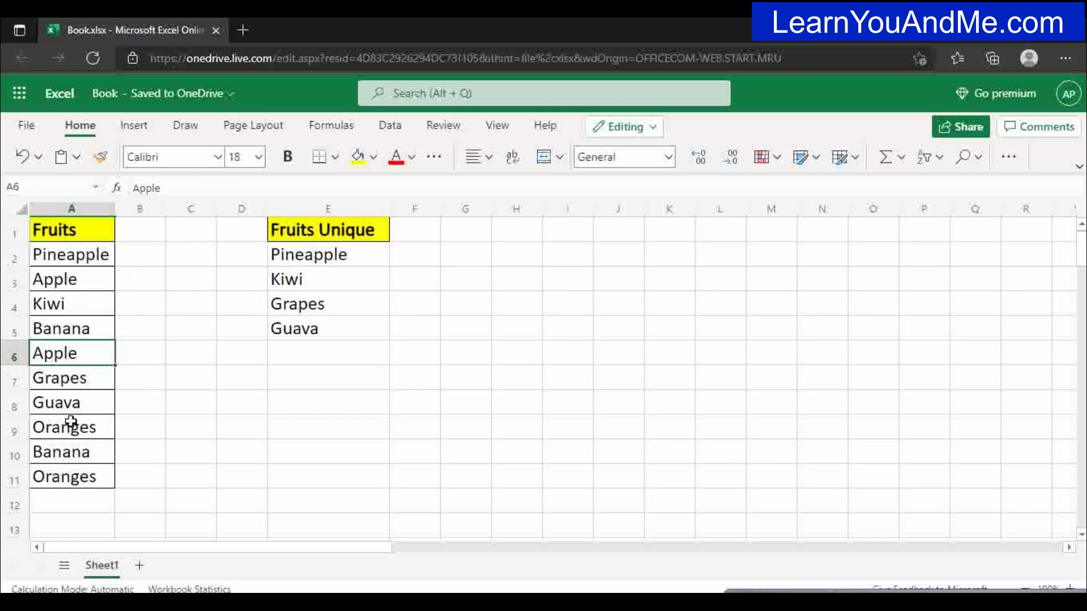
left_click(71, 424)
left_click(72, 475)
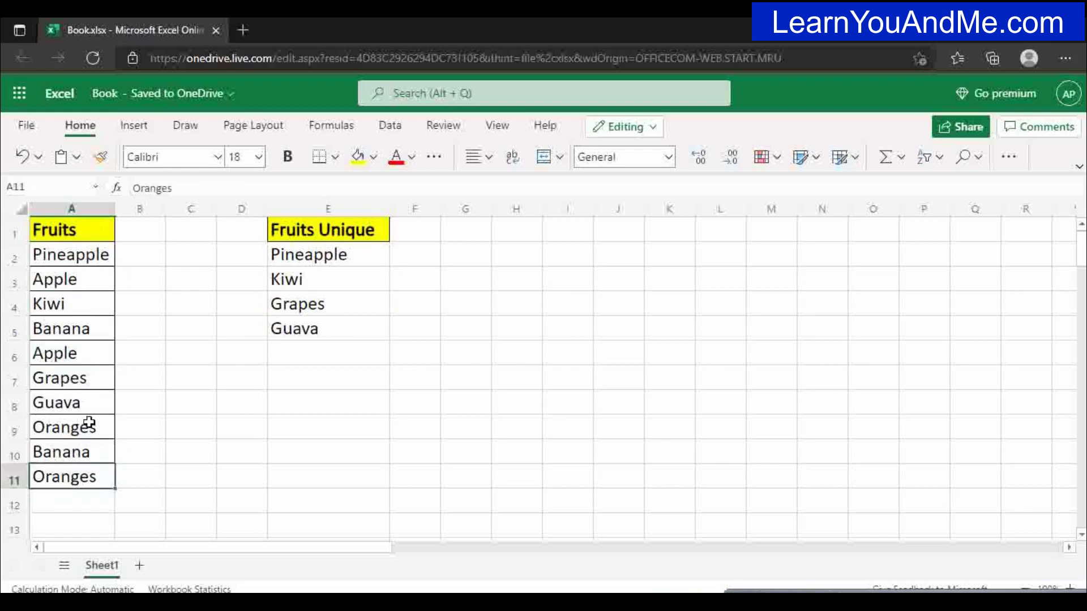
left_click(330, 332)
left_click_drag(84, 255, 85, 477)
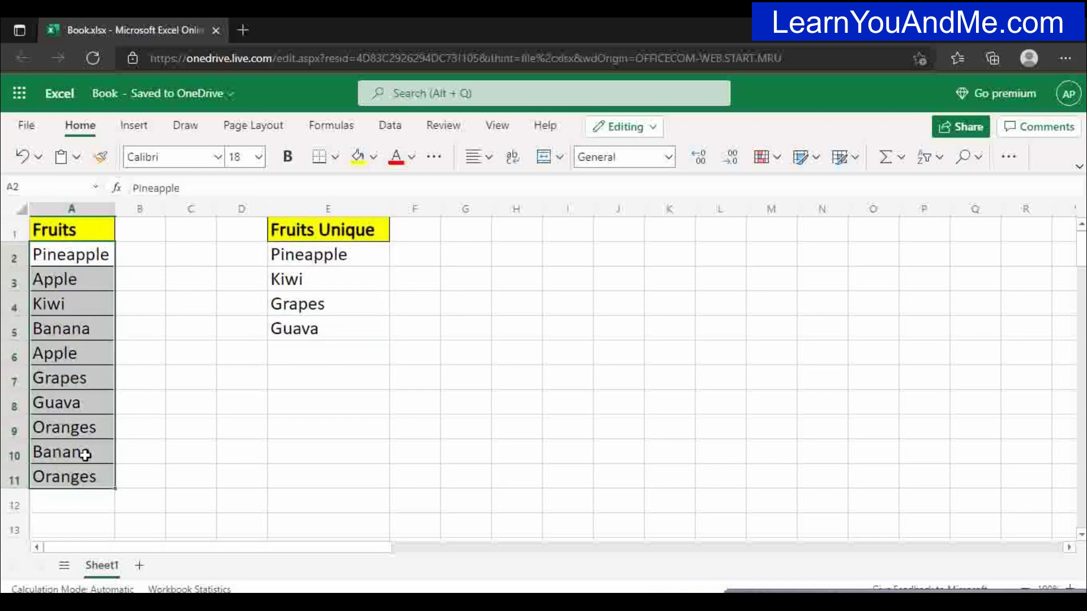
left_click_drag(289, 258, 285, 327)
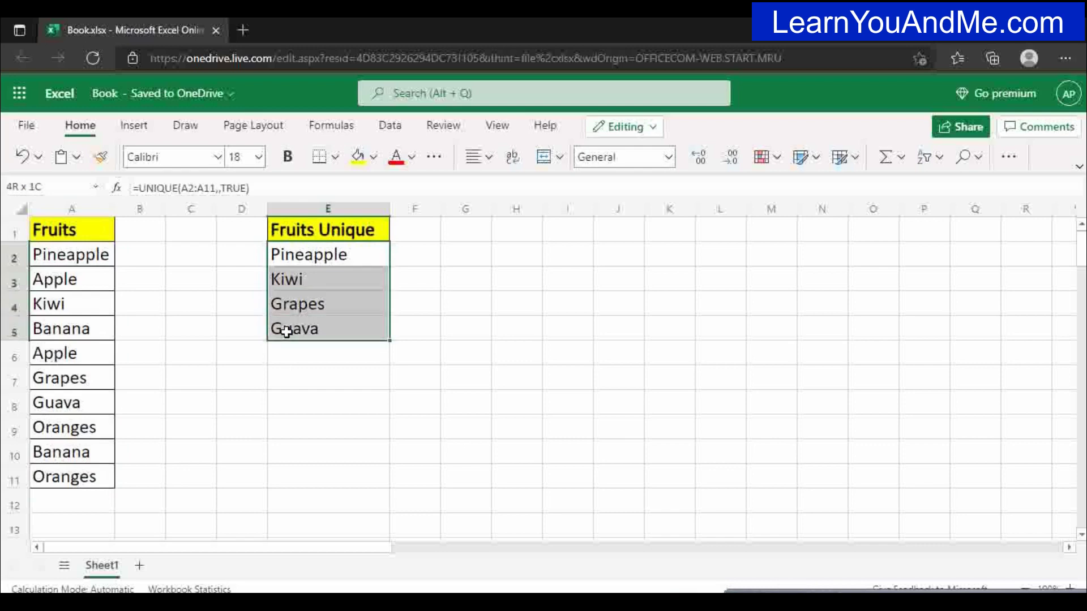
left_click(332, 253)
double_click(333, 254)
Move to the 'get unique values from a list' workbook and select the Fruits list A1:A11
left_click(445, 255)
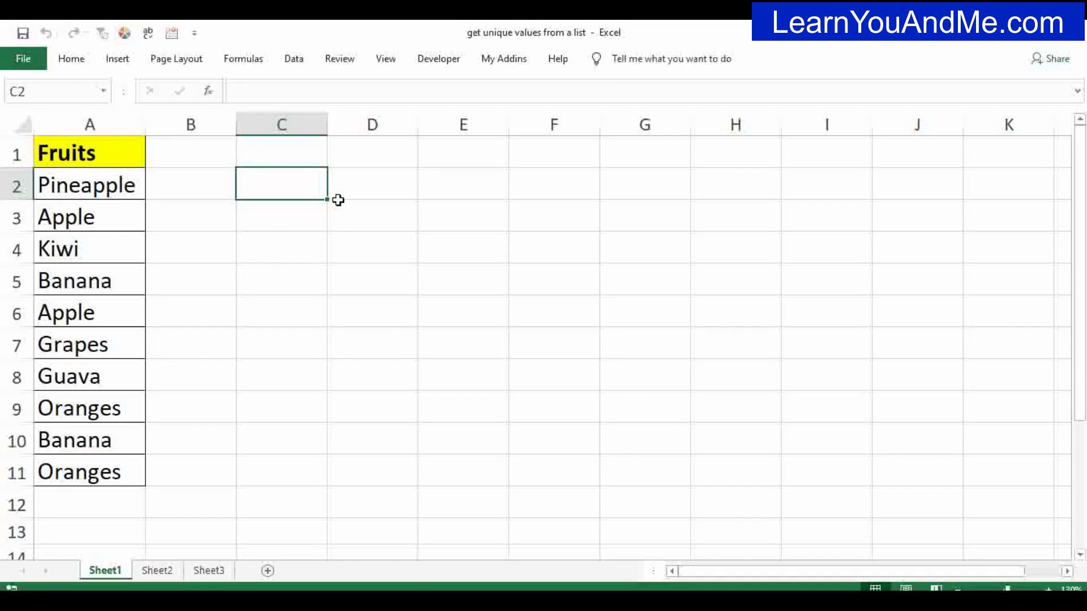
left_click(116, 125)
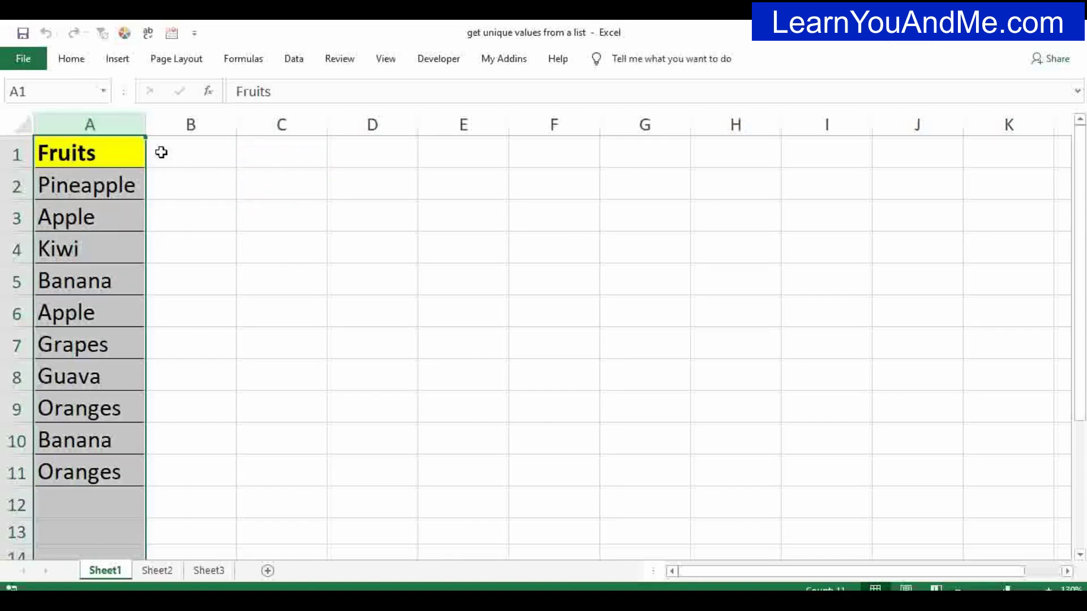
left_click(198, 152)
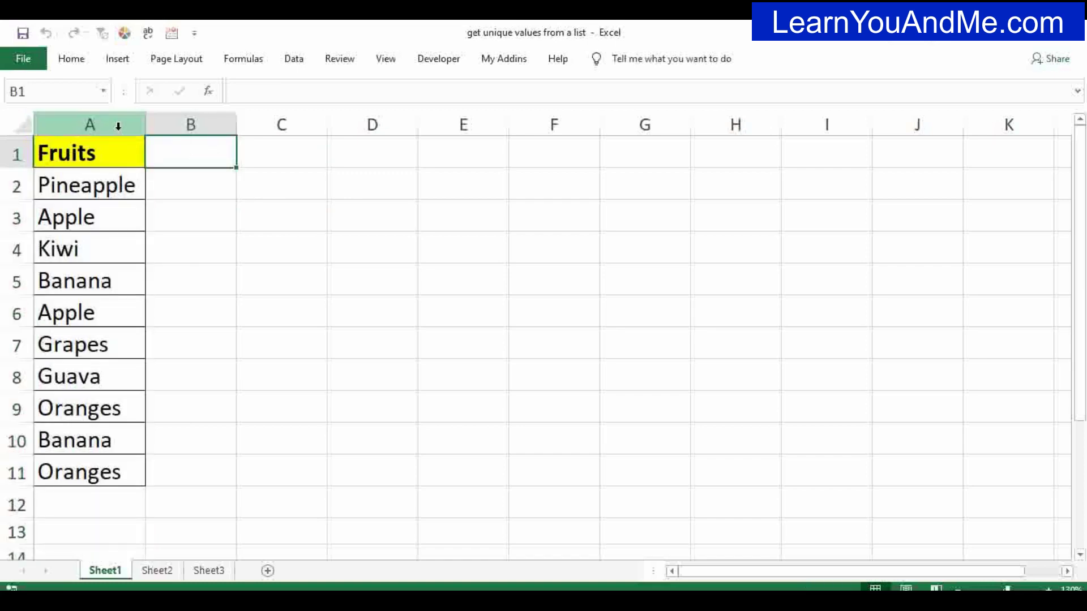
left_click(117, 125)
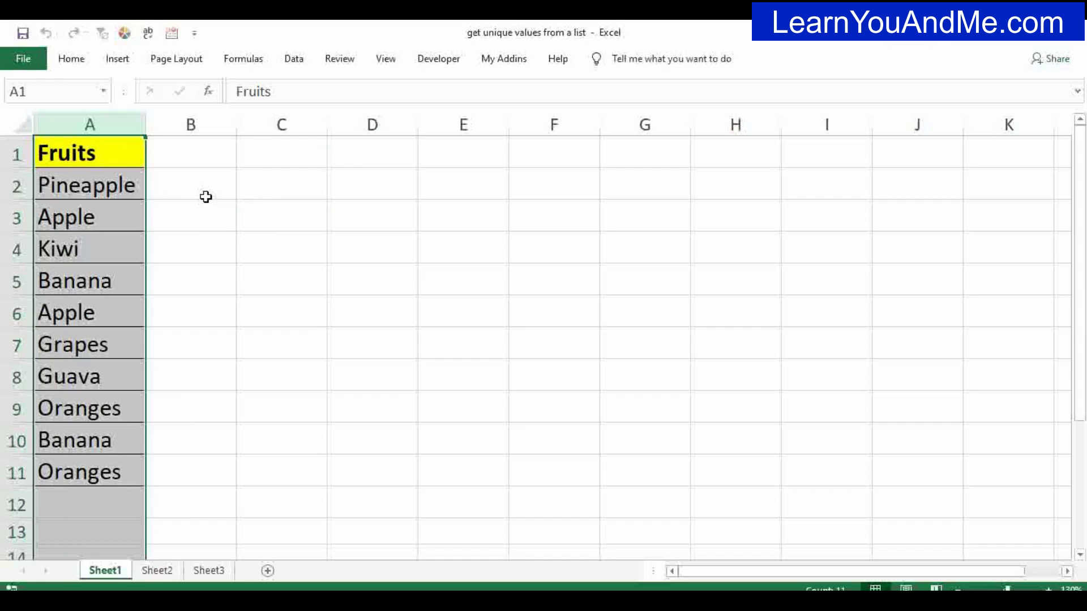
left_click(205, 196)
left_click_drag(63, 150, 81, 465)
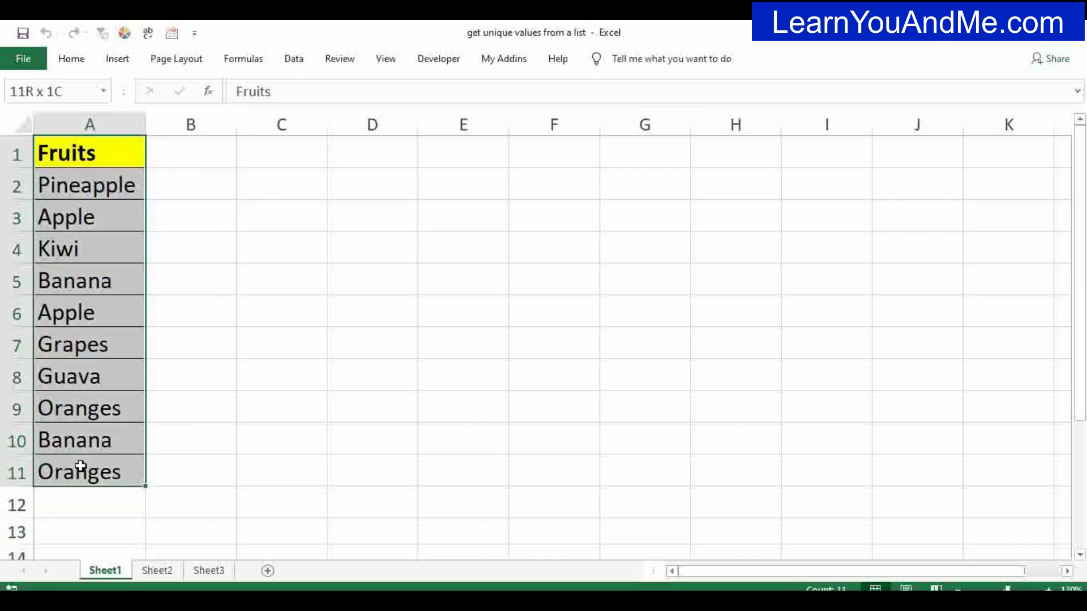
left_click(163, 213)
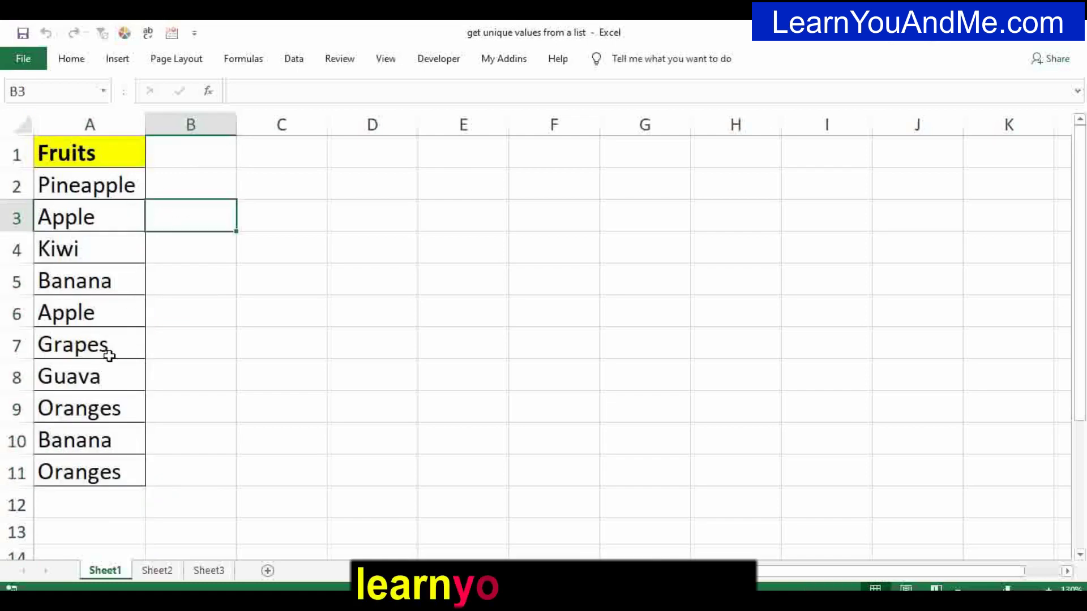
Point out the repeated Oranges, Banana and Apple entries in the Fruits list
left_click(106, 407)
left_click(90, 471)
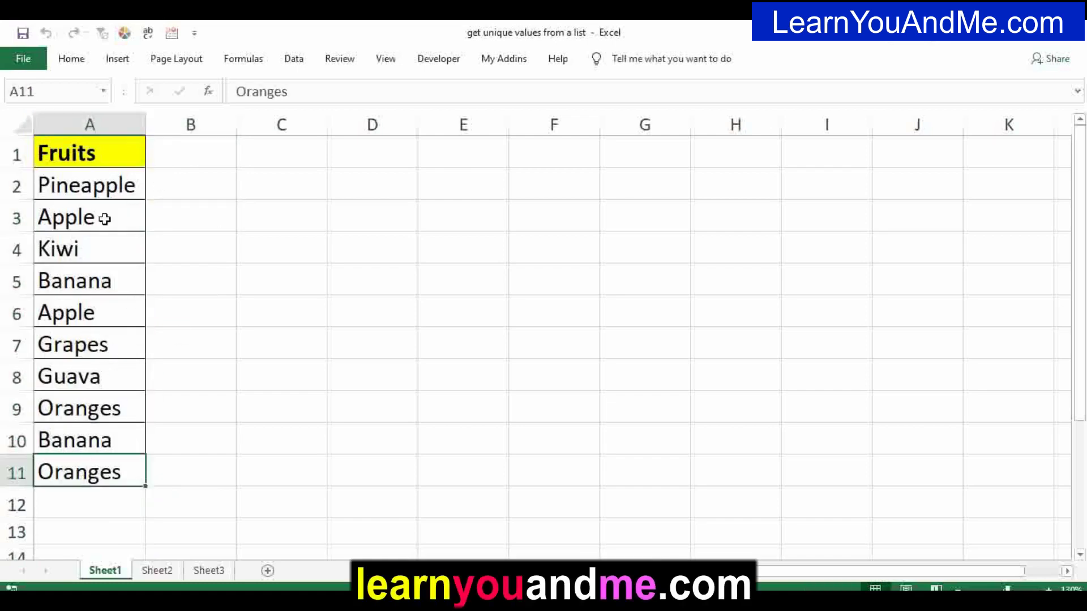
left_click(98, 283)
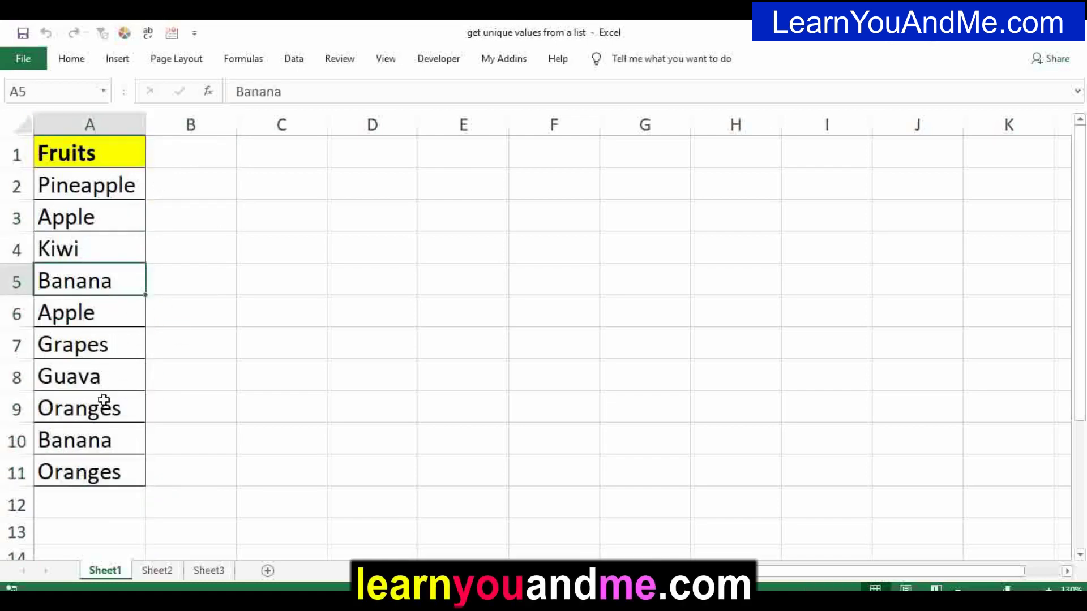
left_click(88, 217)
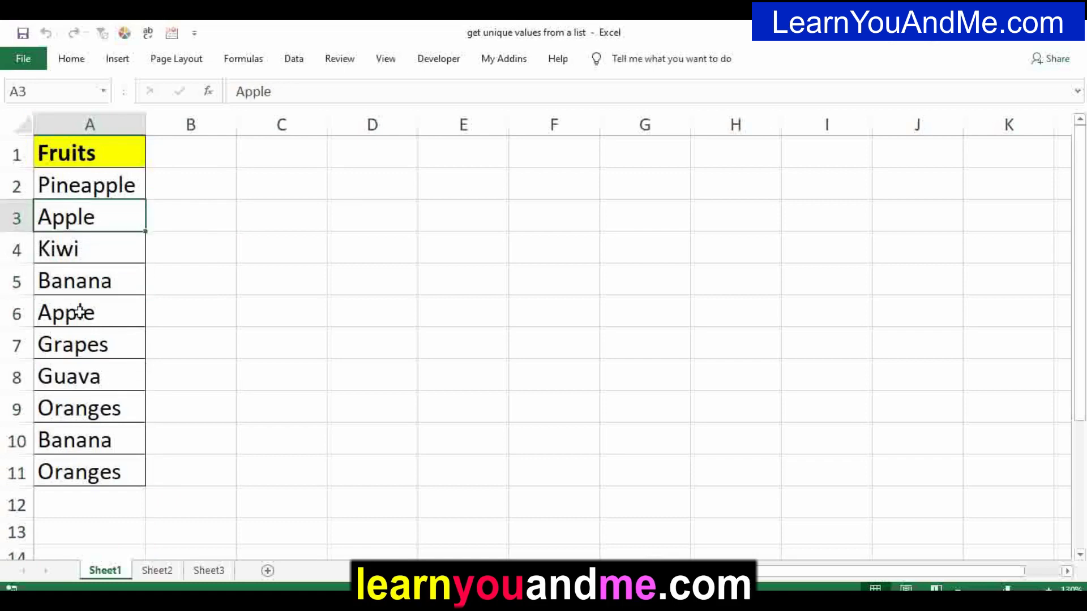
left_click(80, 313)
left_click(125, 218)
Select the Fruits range down to A11, then select the entire column A
left_click(101, 159)
key("ctrl+shift+Down")
left_click(96, 160)
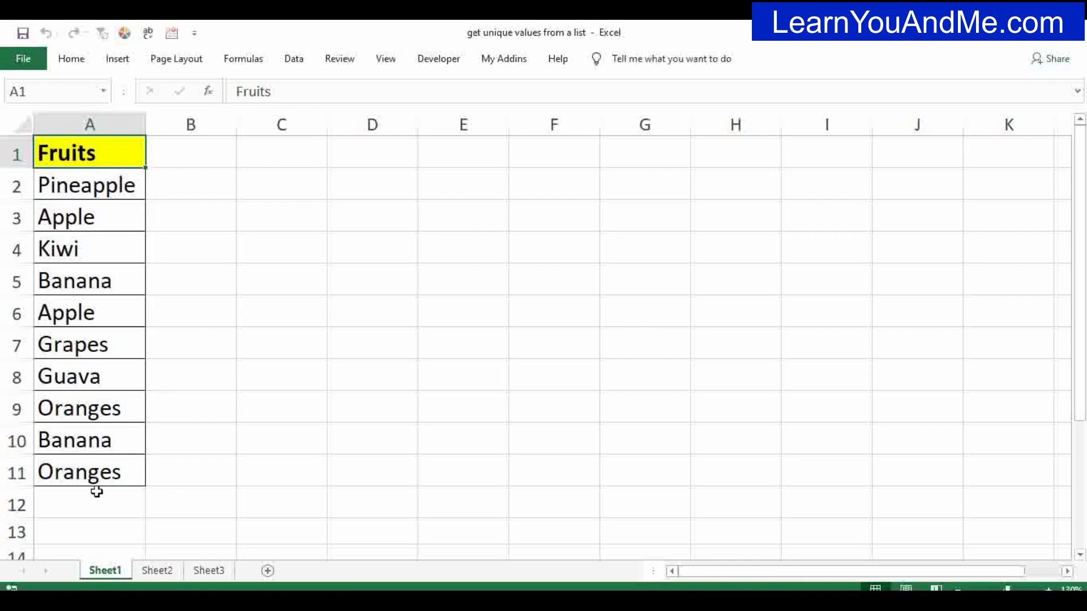
left_click(102, 475)
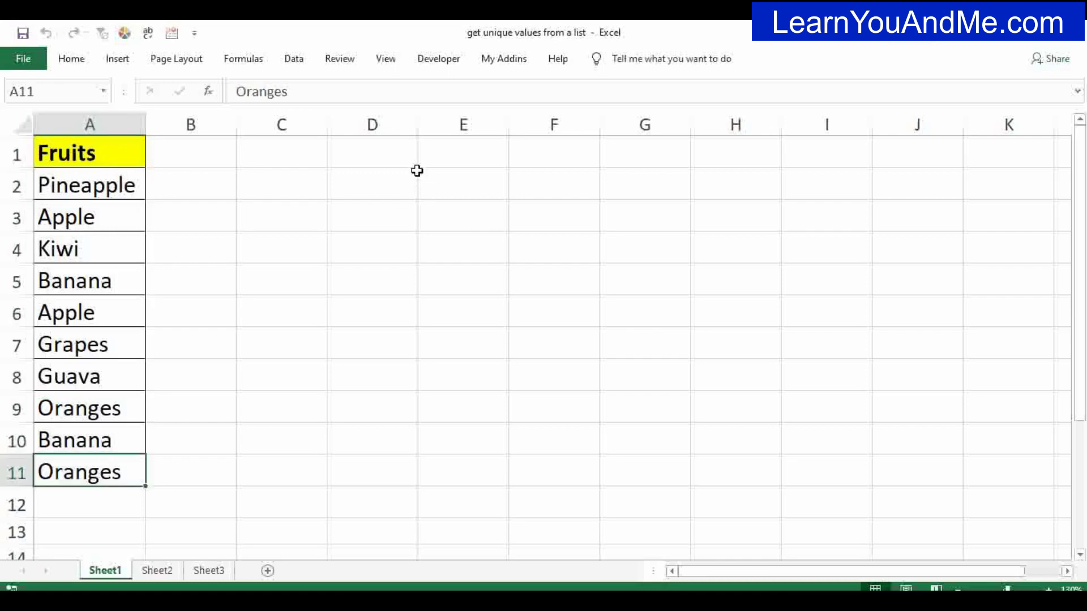
left_click(470, 151)
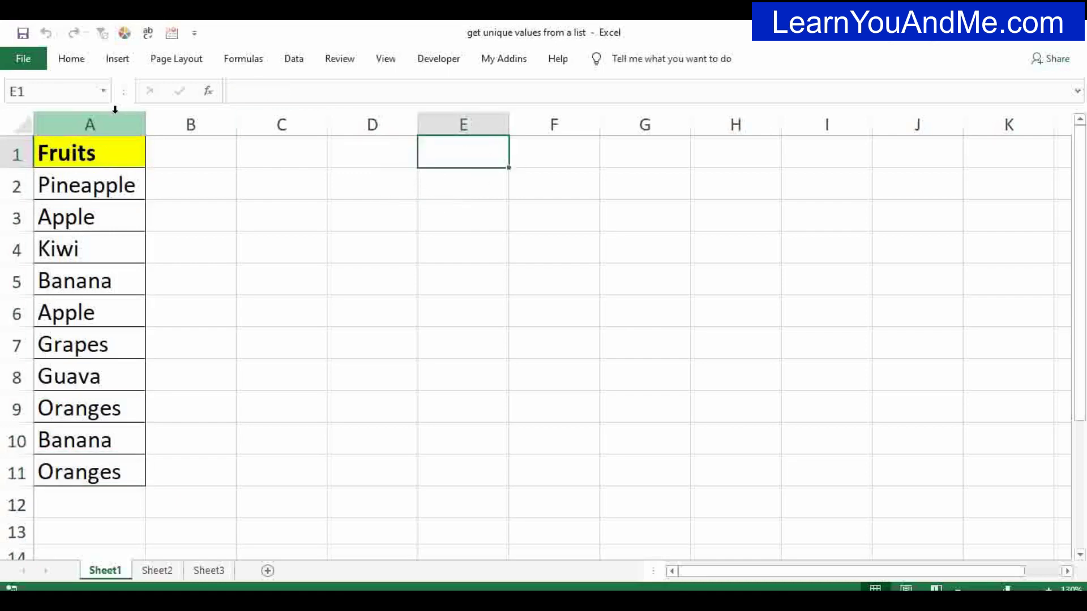
left_click(328, 213)
left_click(90, 121)
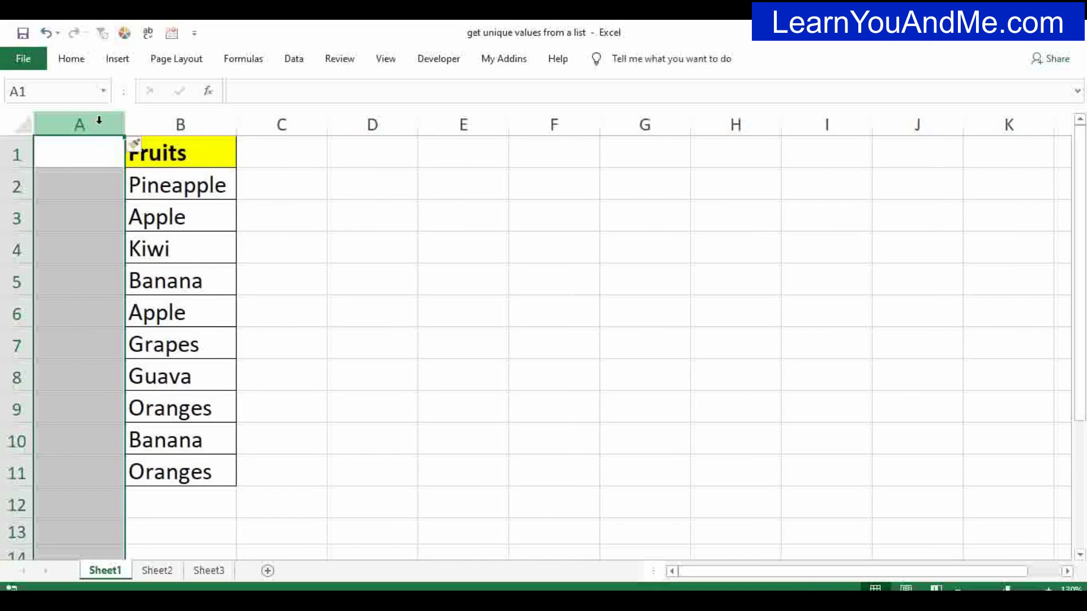
Insert a new column before Fruits and give it the header runcount in B1
key("ctrl+plus")
left_click(193, 153)
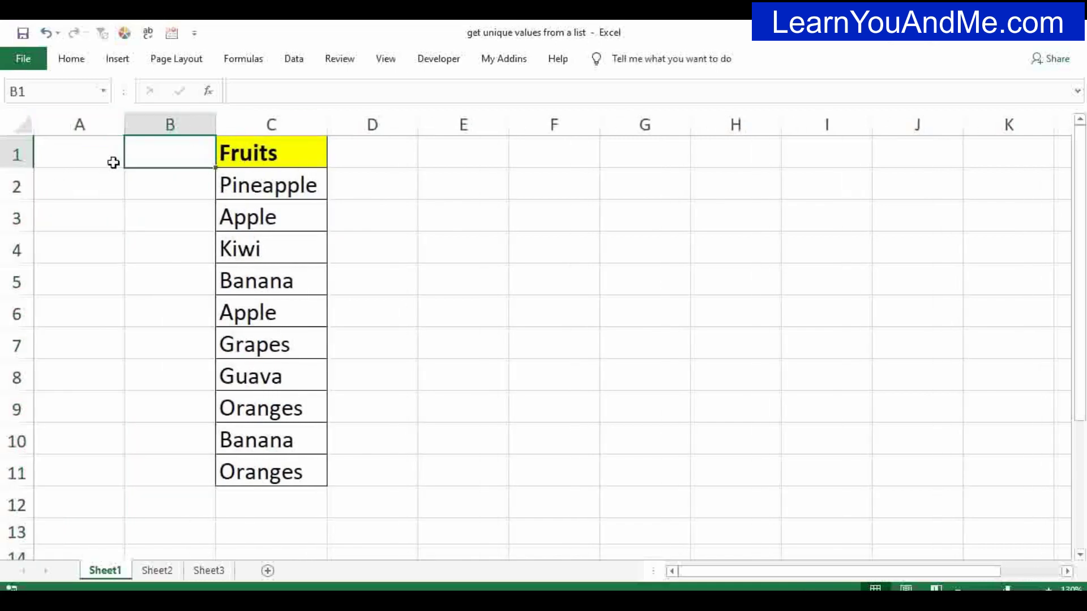
left_click(293, 154)
left_click(150, 157)
type("runcount")
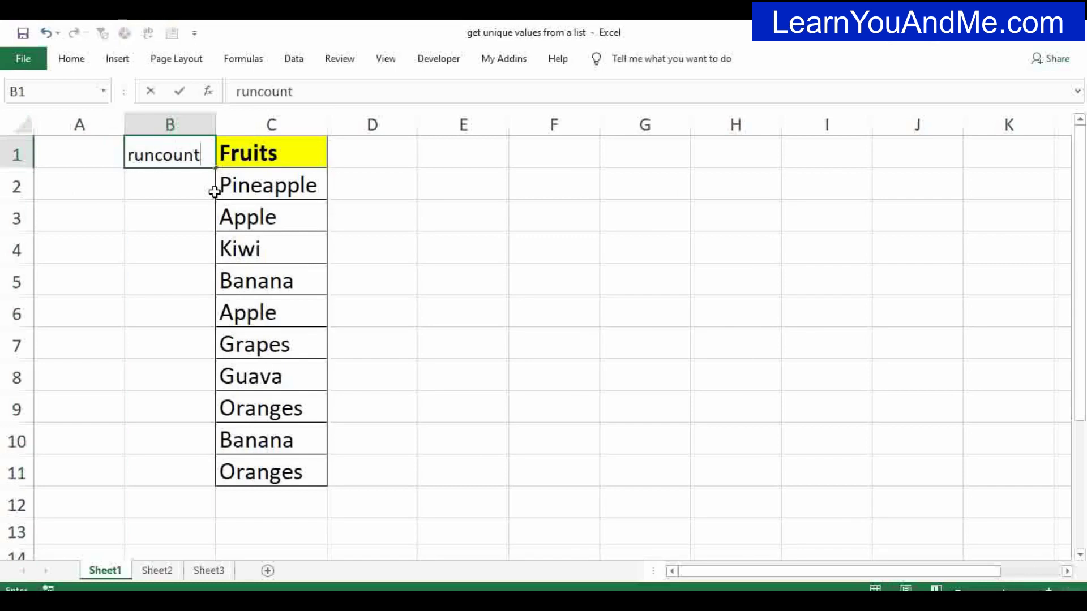
key("Return")
Enter the running-count formula =COUNTIF($C$2:C2,C2) in B2
type("=c")
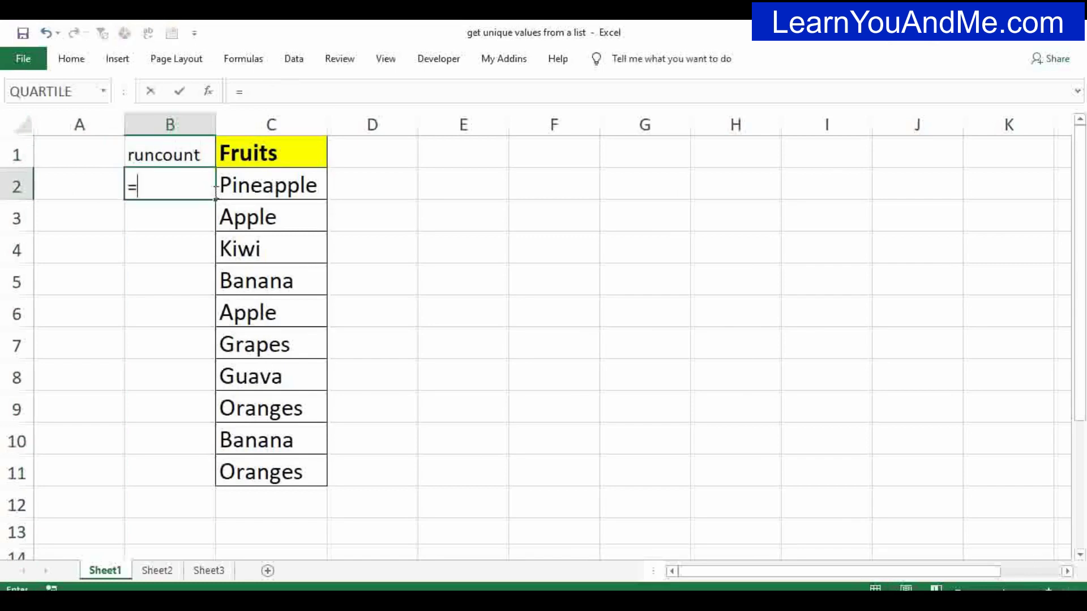
type("oun")
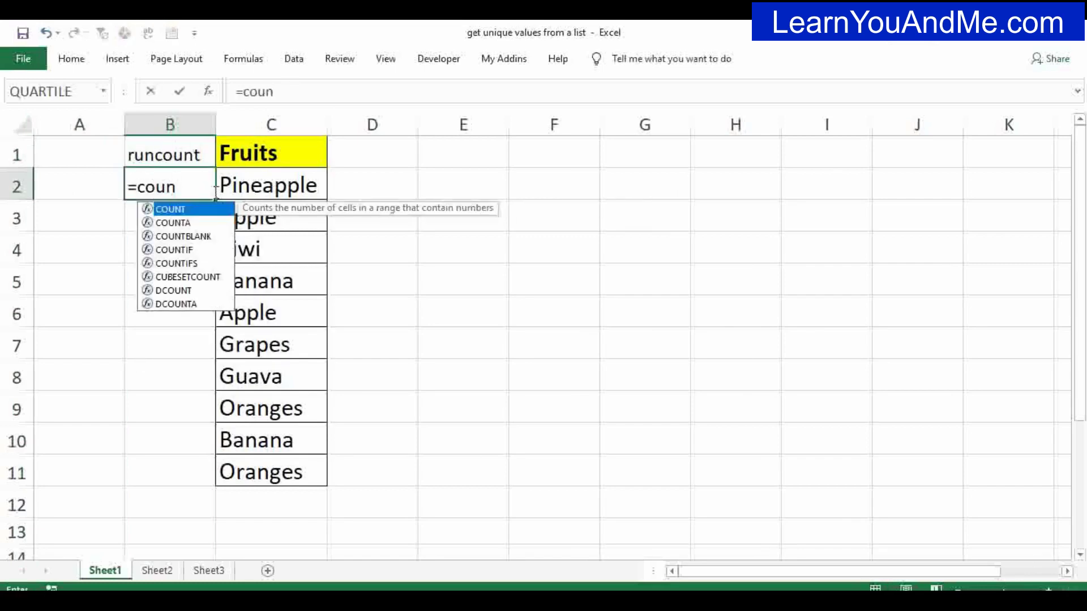
key("Down")
key("Down")
key("Down")
key("Tab")
left_click(217, 192)
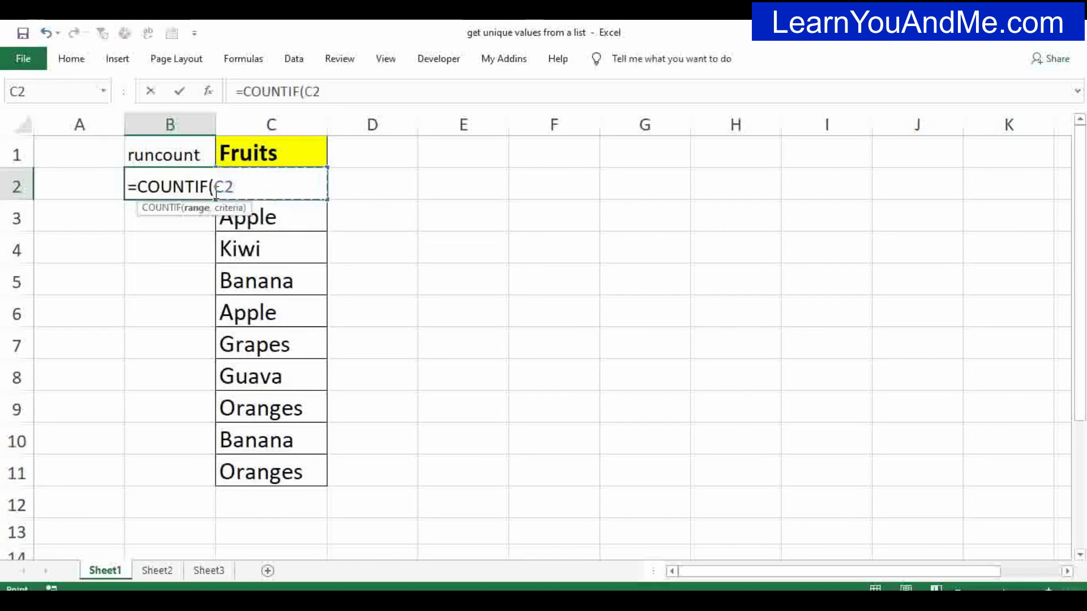
key("F8")
type(":C2,")
left_click(216, 192)
left_click(216, 187)
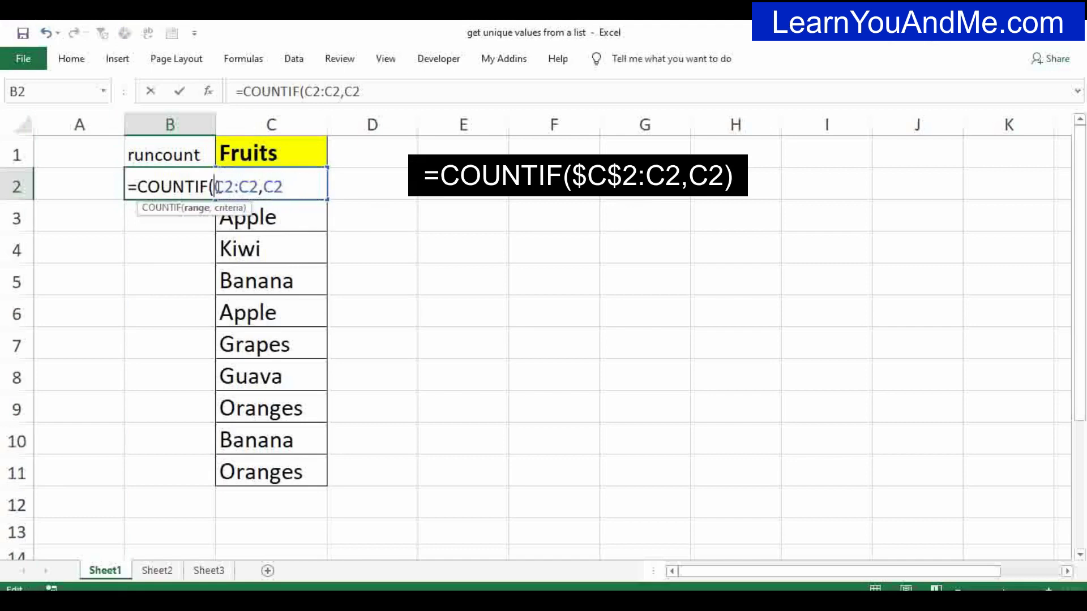
key("F4")
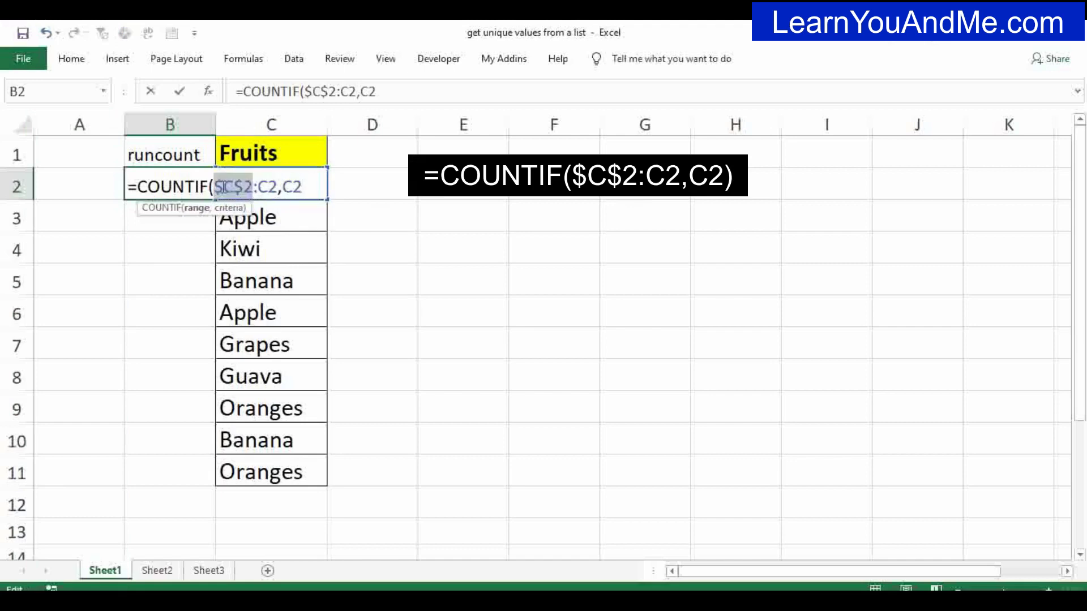
key("ctrl+Return")
Fill the COUNTIF formula down to B11 and check counts such as 2 for the second Apple
left_click(266, 472)
mouse_move(169, 472)
left_mouse_down()
mouse_move(169, 314)
mouse_move(220, 187)
left_mouse_up()
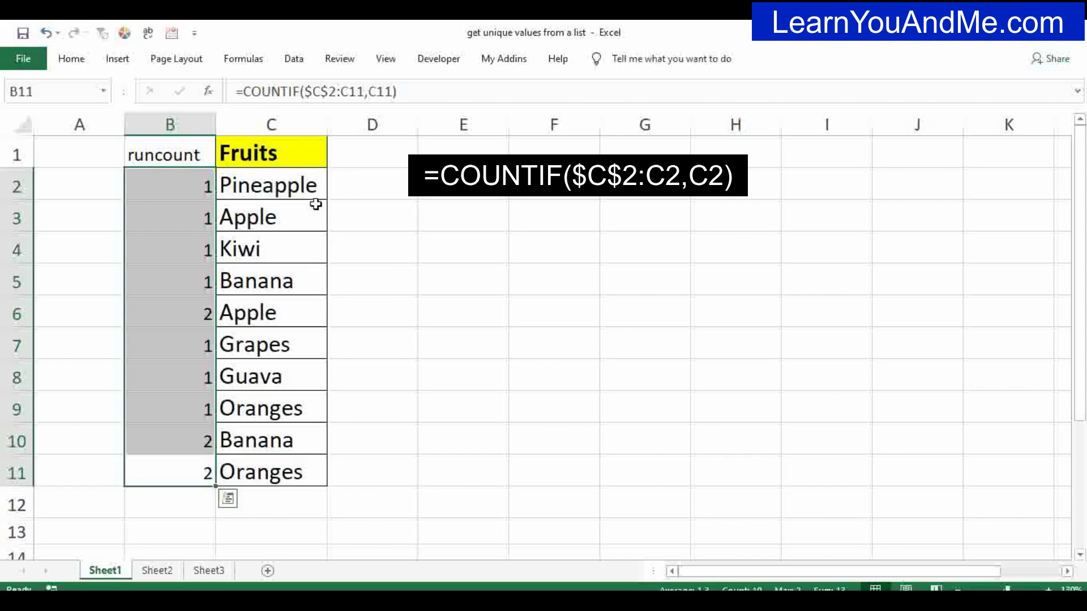
left_click(209, 187)
left_click(246, 184)
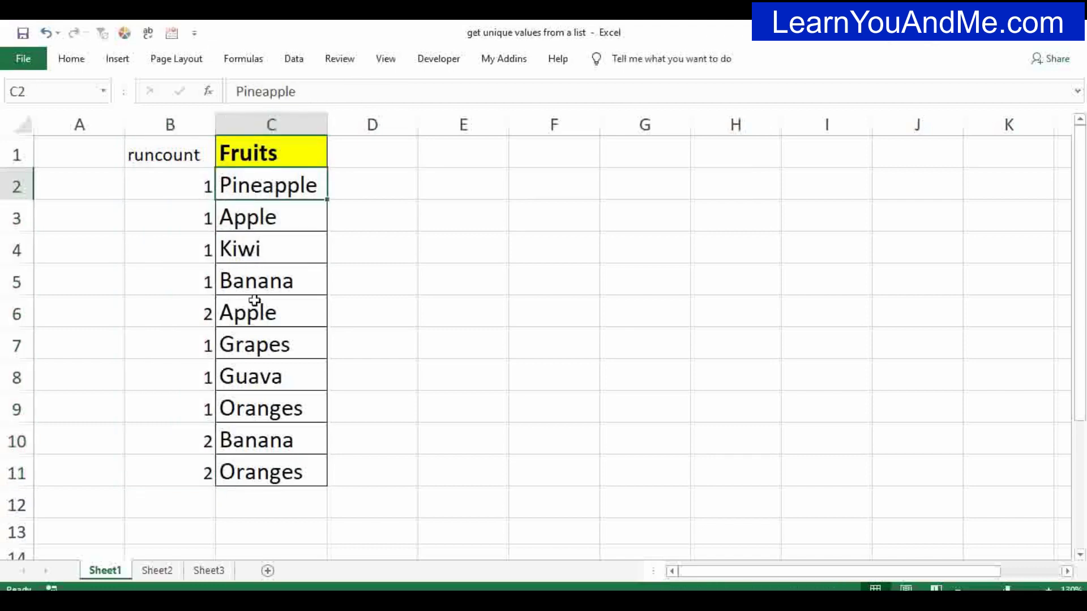
left_click(205, 287)
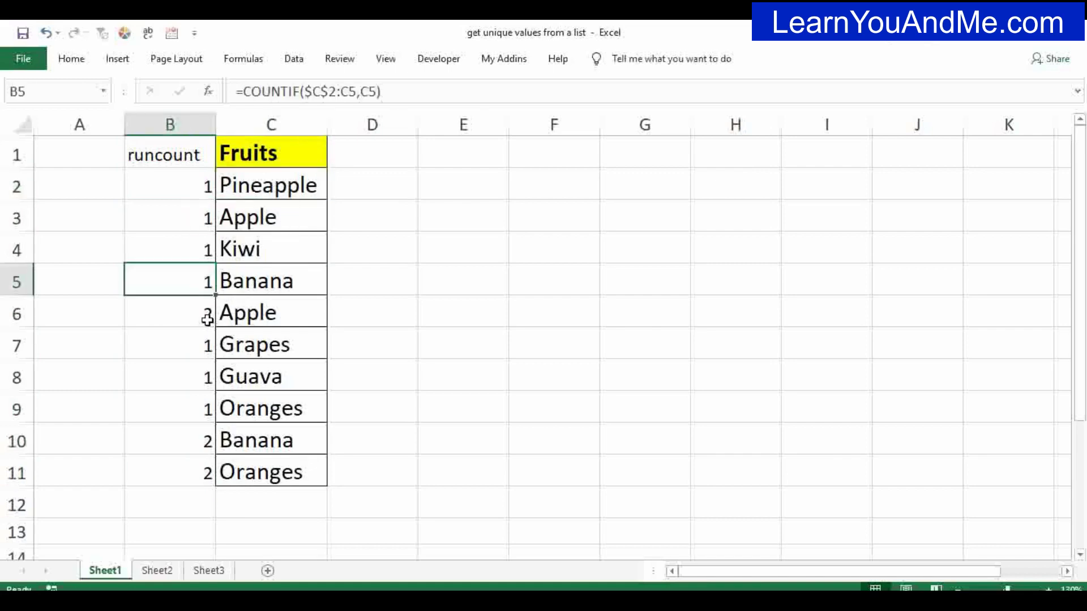
left_click(210, 318)
left_click(226, 312)
left_click(249, 217)
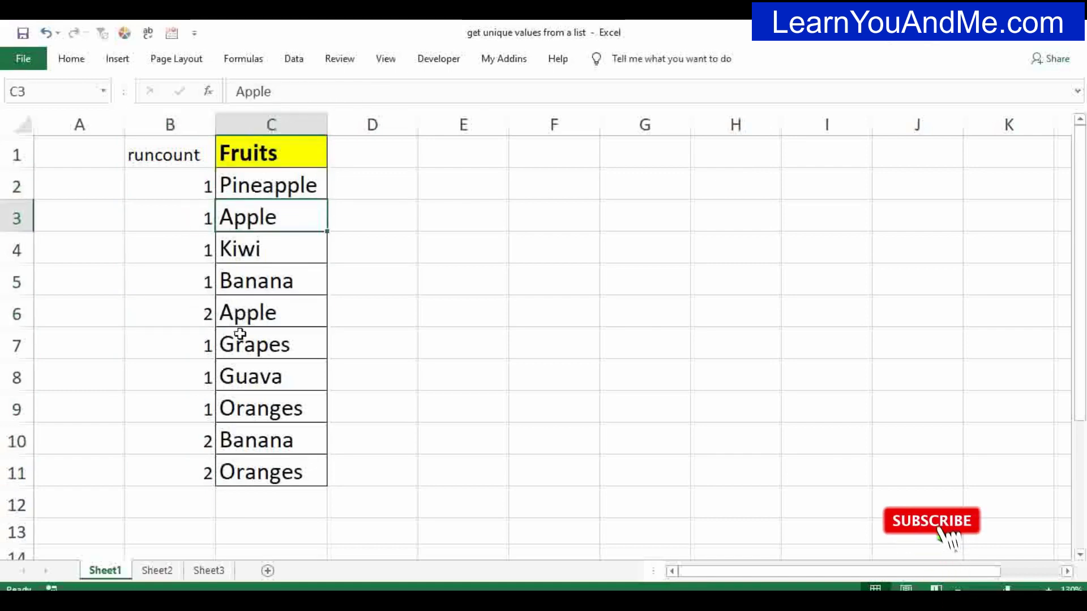
left_click(240, 316)
Centre the runcount header and counts in column B
left_click(170, 149)
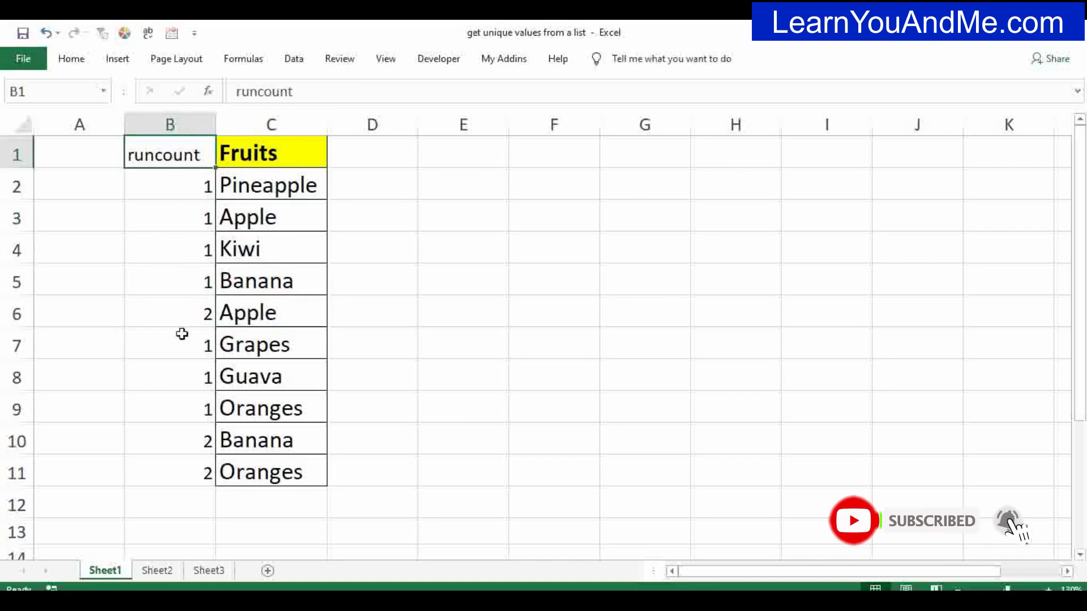
left_click(190, 472, "shift")
left_click(72, 60)
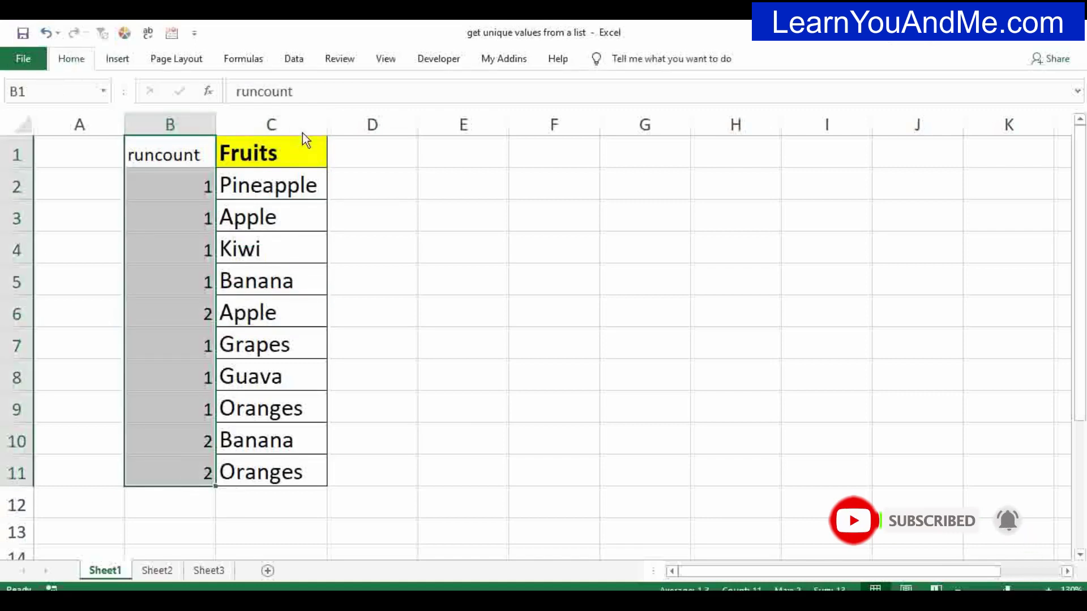
left_click(340, 115)
Review the counts for the repeated Oranges and walk through the running counts down column B
left_click(195, 474)
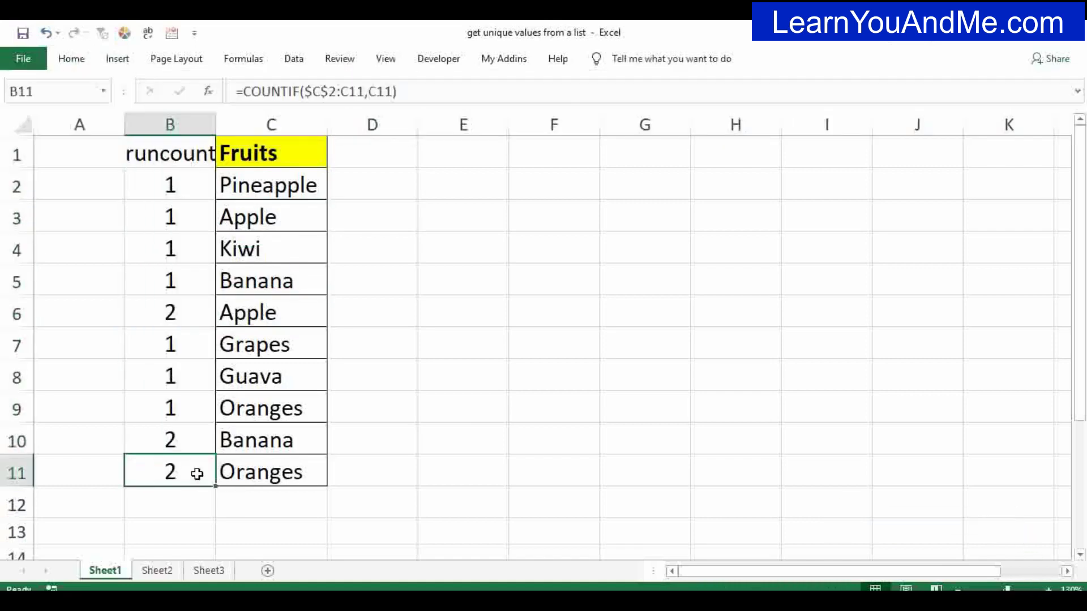
left_click(249, 473)
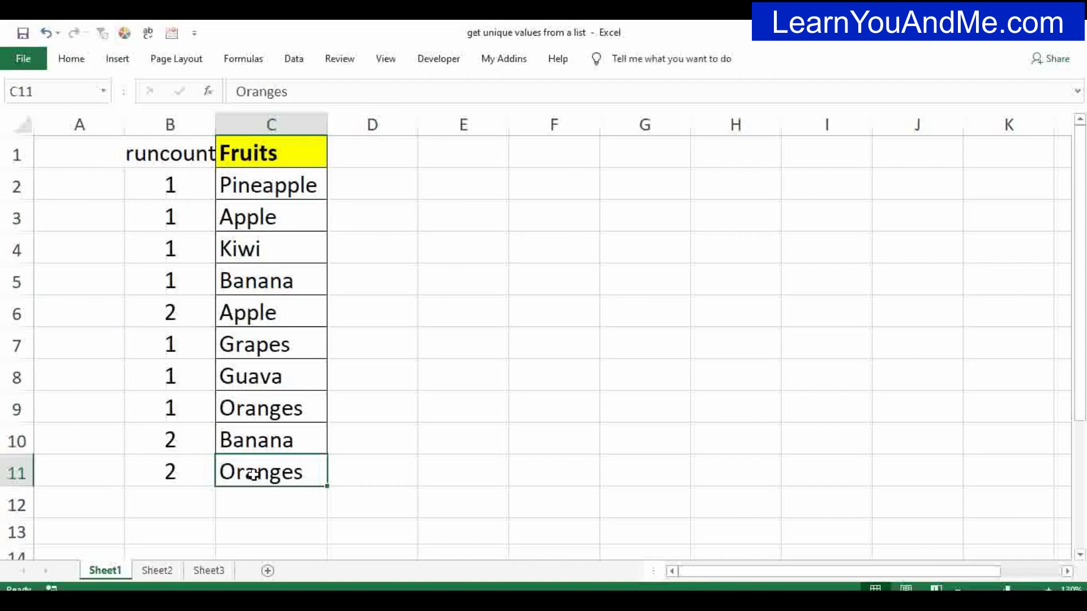
left_click(17, 473)
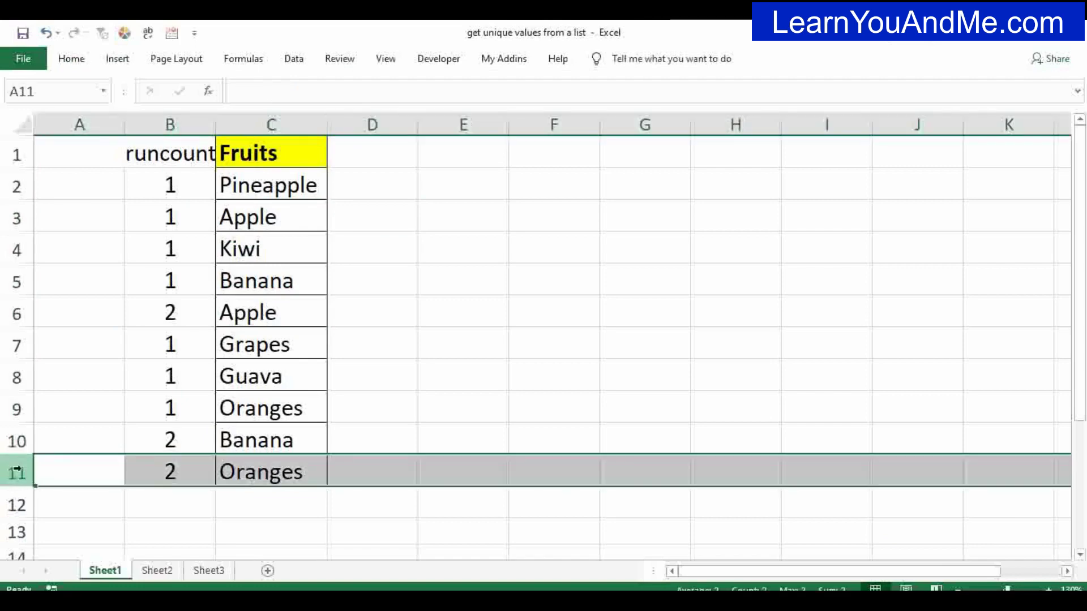
left_click(17, 408, "ctrl")
left_click(170, 473)
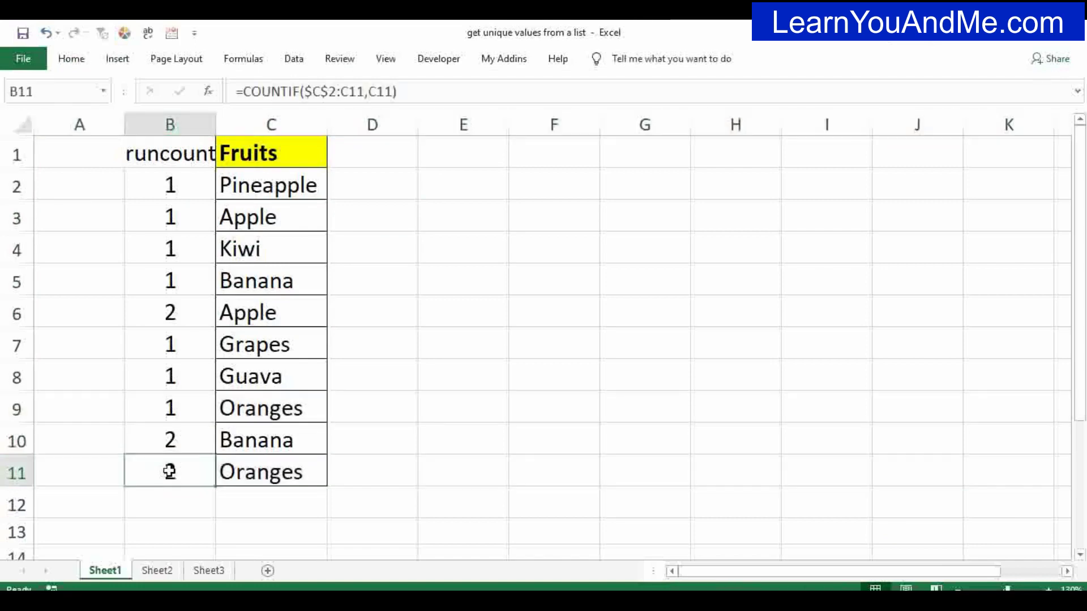
left_click(92, 155)
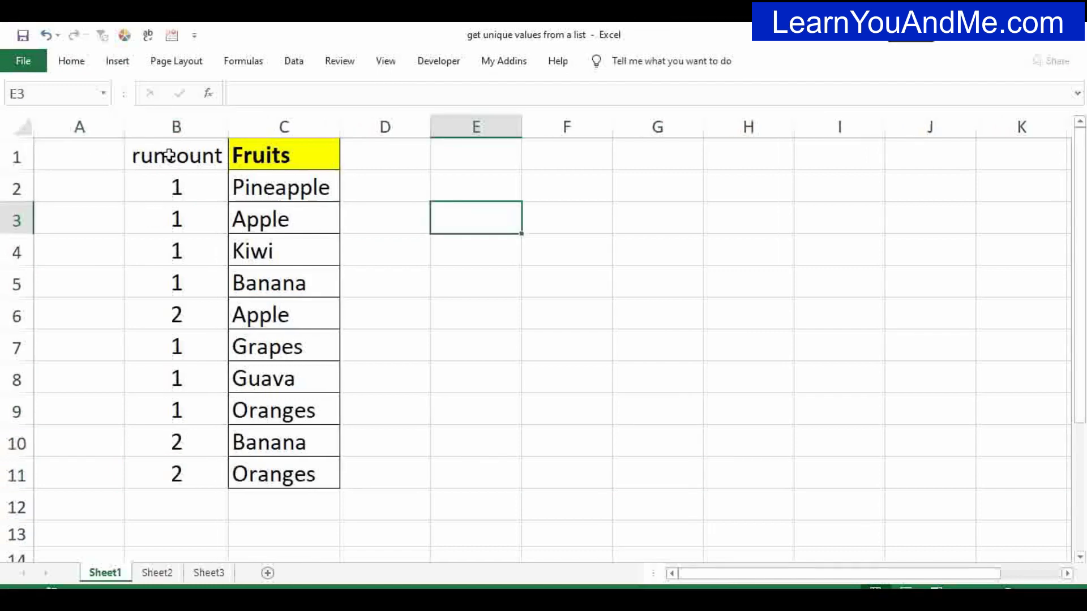
left_click(173, 144)
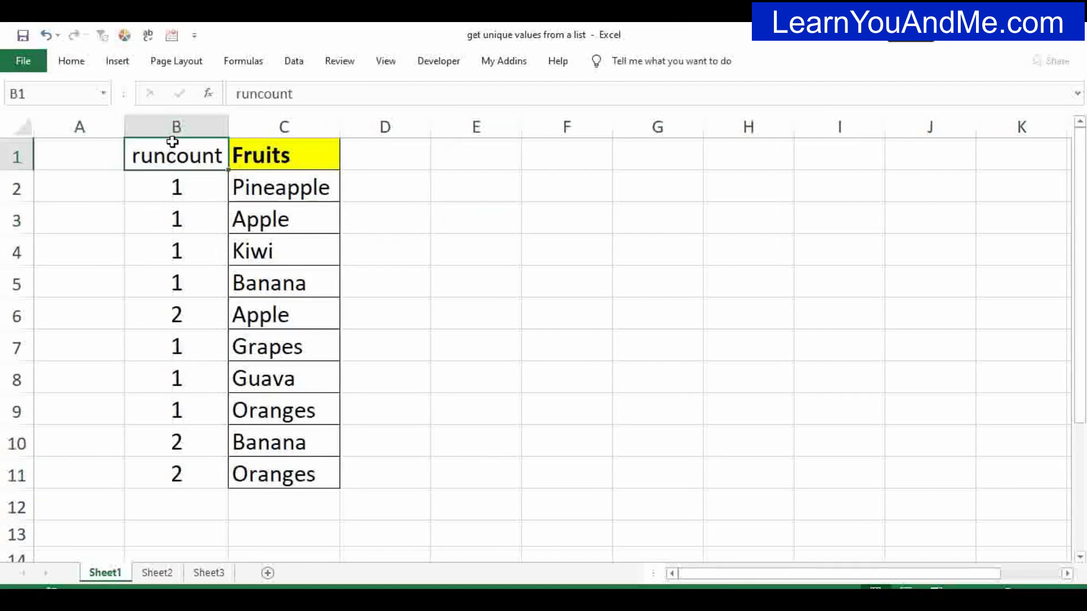
left_click(91, 153)
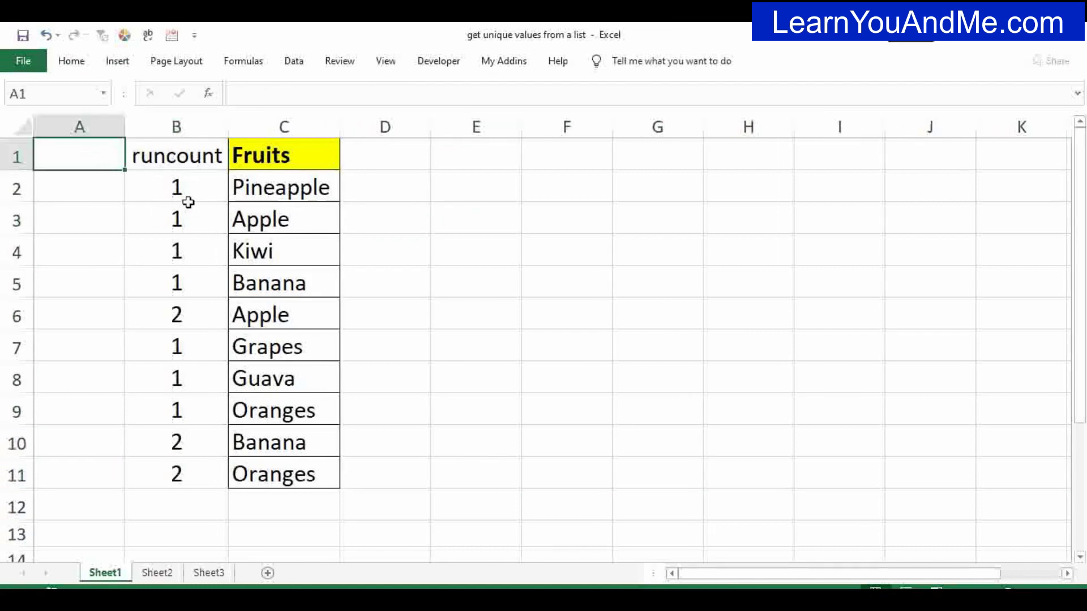
left_click(179, 193)
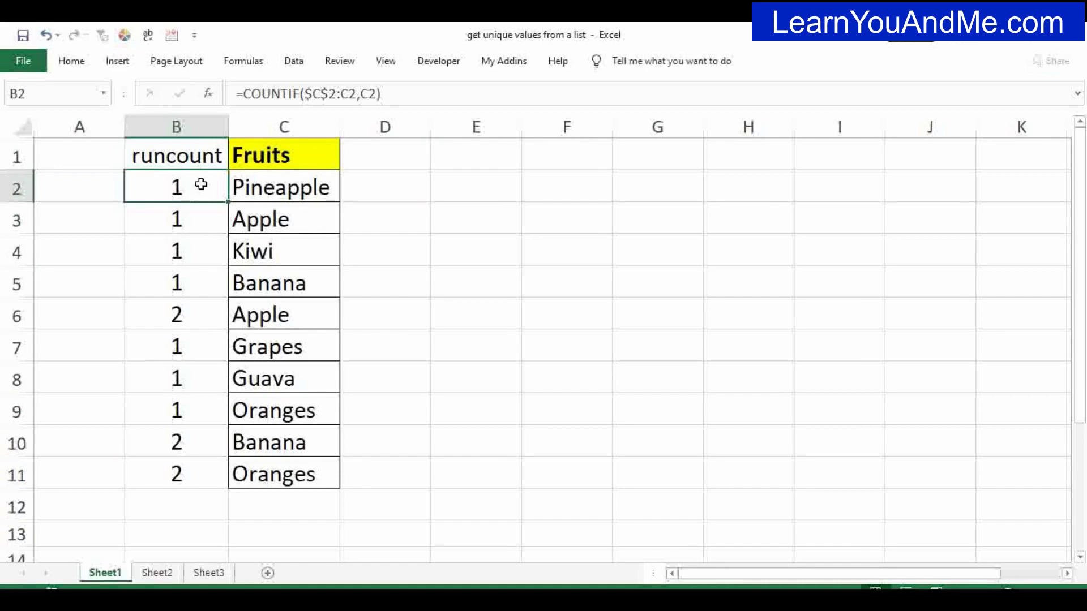
left_click_drag(194, 189, 195, 477)
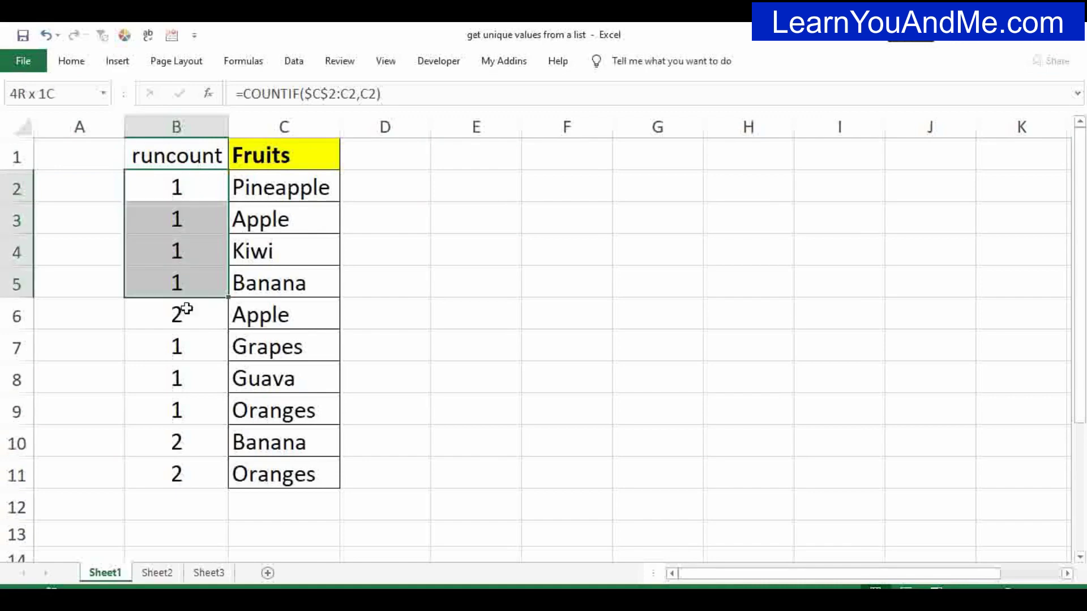
Add the header RunSum1 in cell A1
left_click(80, 163)
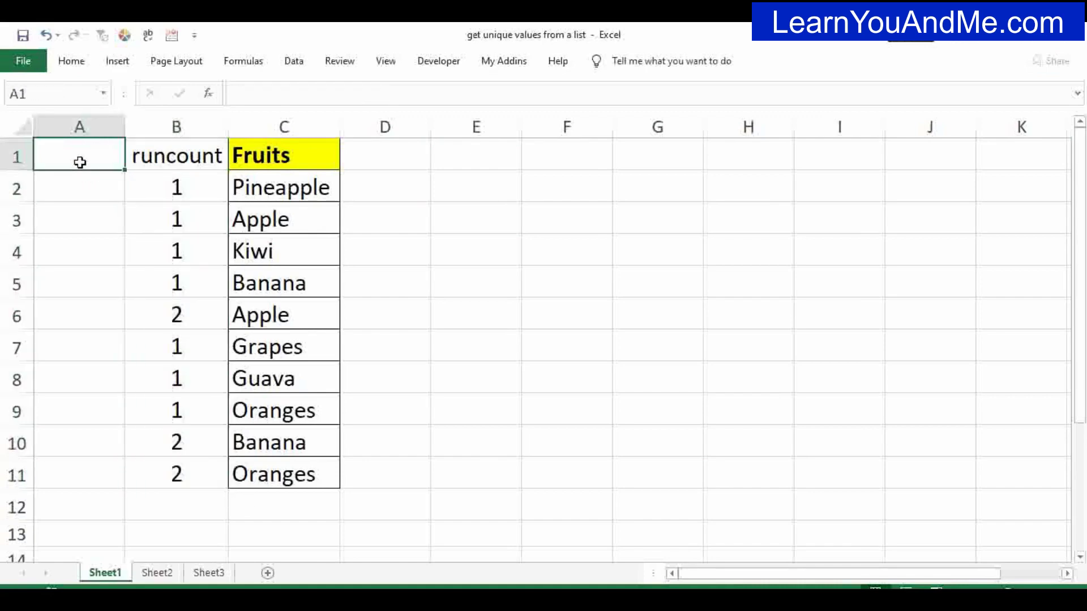
type("RunSum")
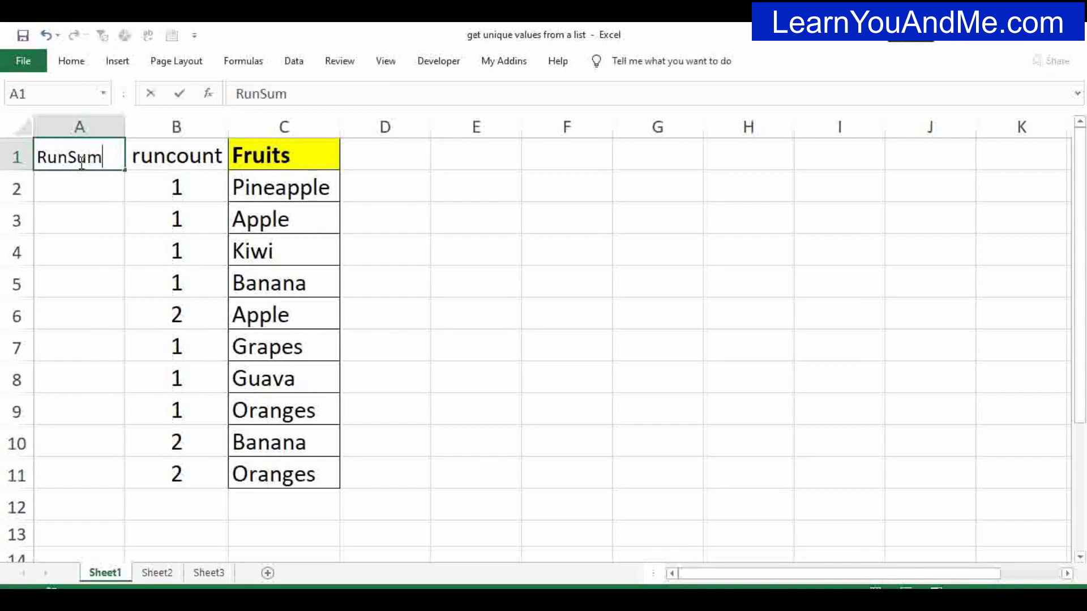
type("1")
key("Return")
Enter =SUMIF($B$2:B2,1) in A2 and fill it down to A11
type("=")
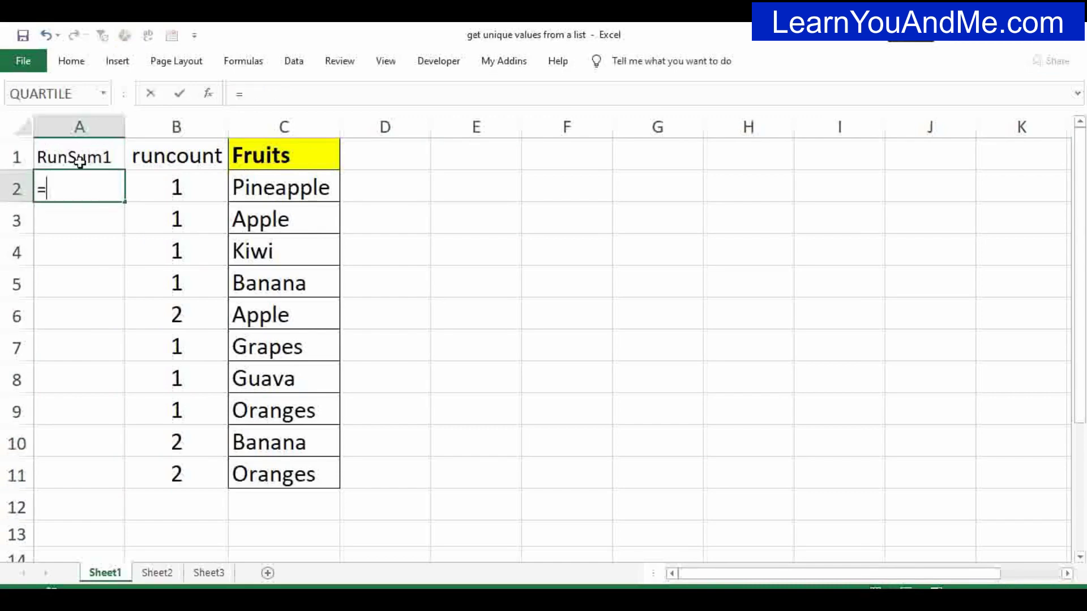
type("sumif")
key("Tab")
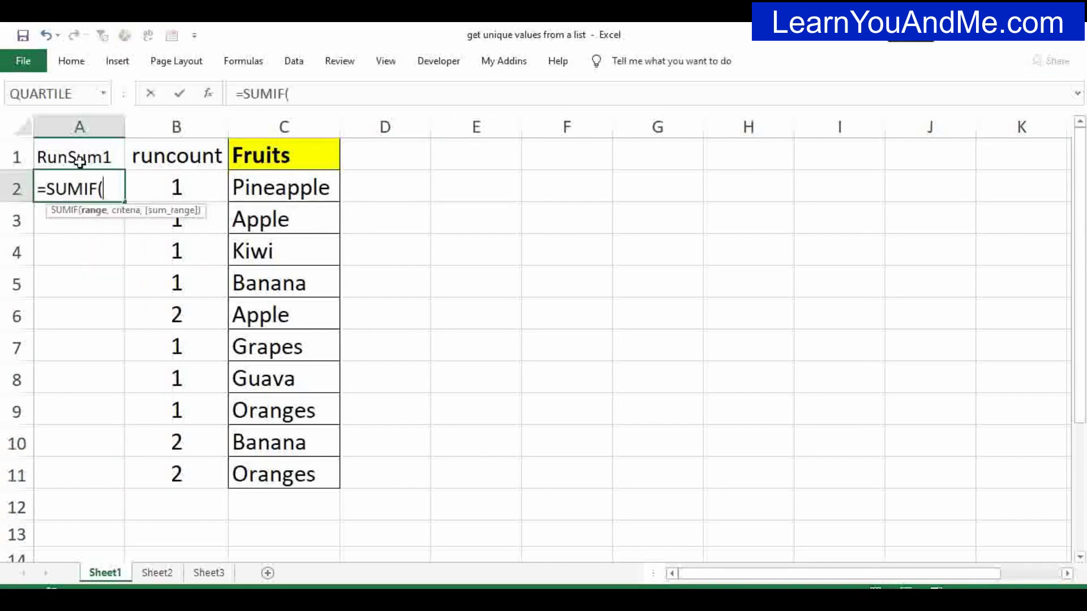
left_click(179, 189)
type(":")
left_click(179, 189)
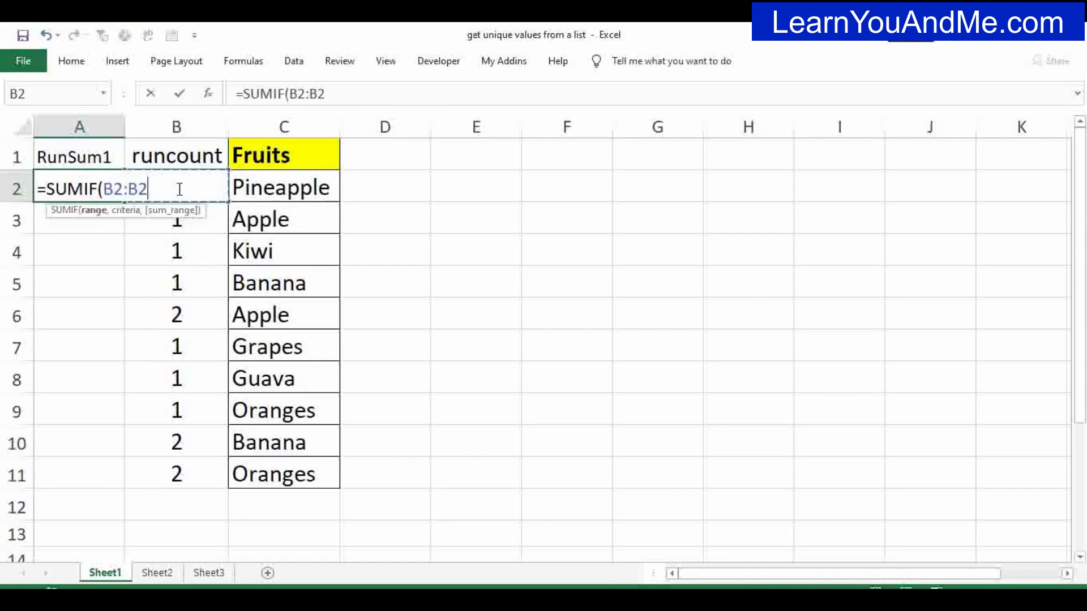
type(",1")
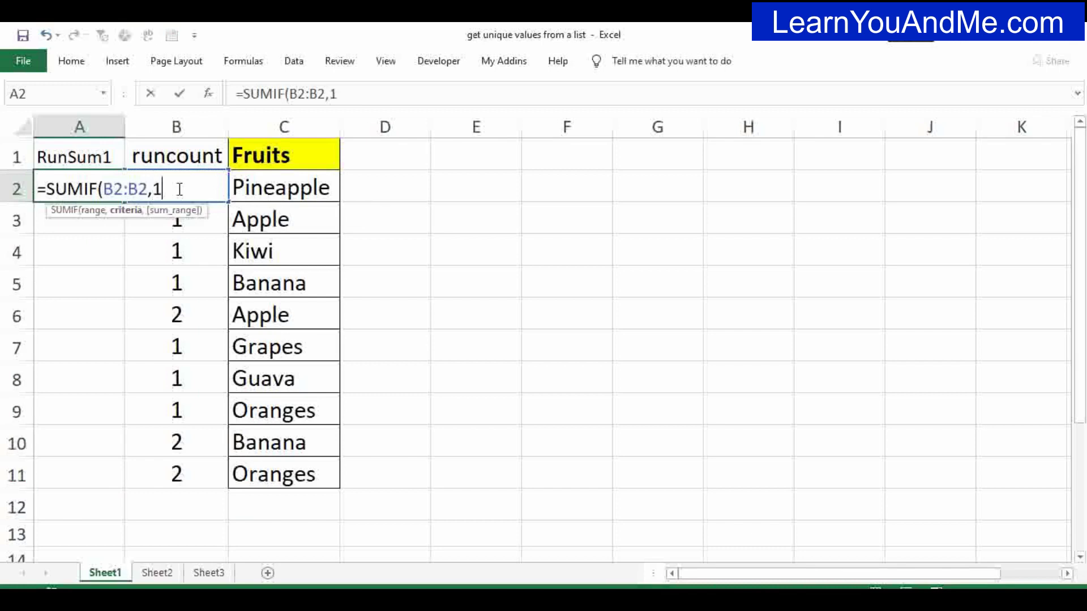
left_click(116, 189)
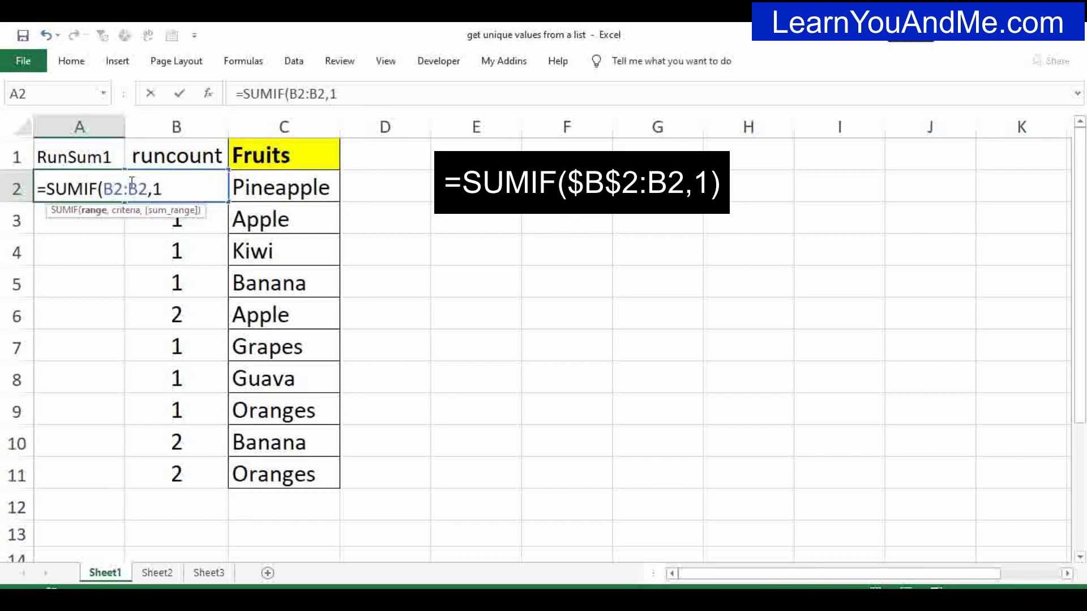
key("F4")
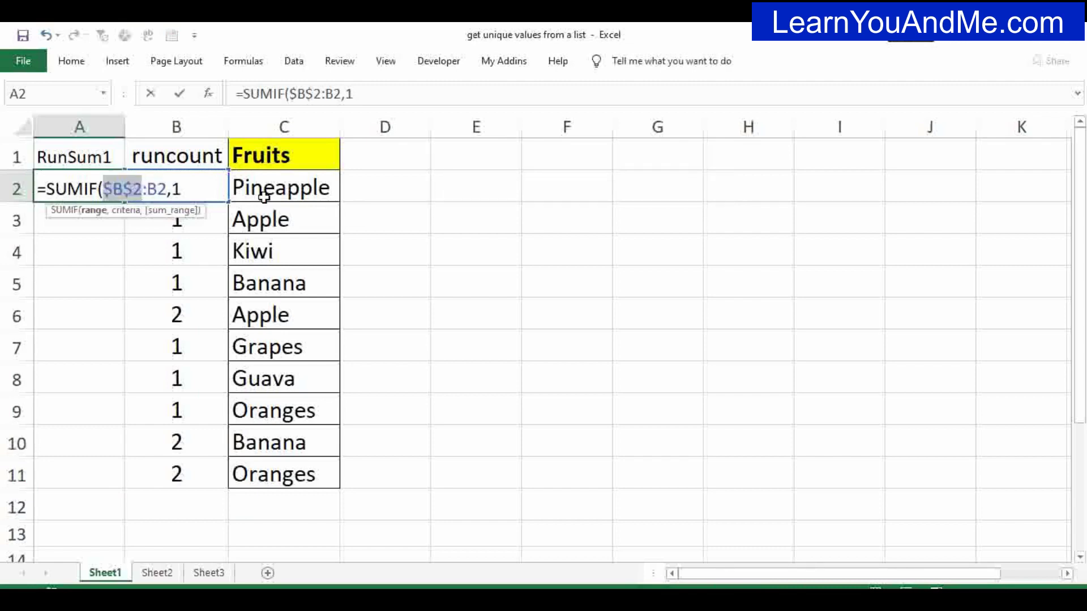
key("Return")
key("Up")
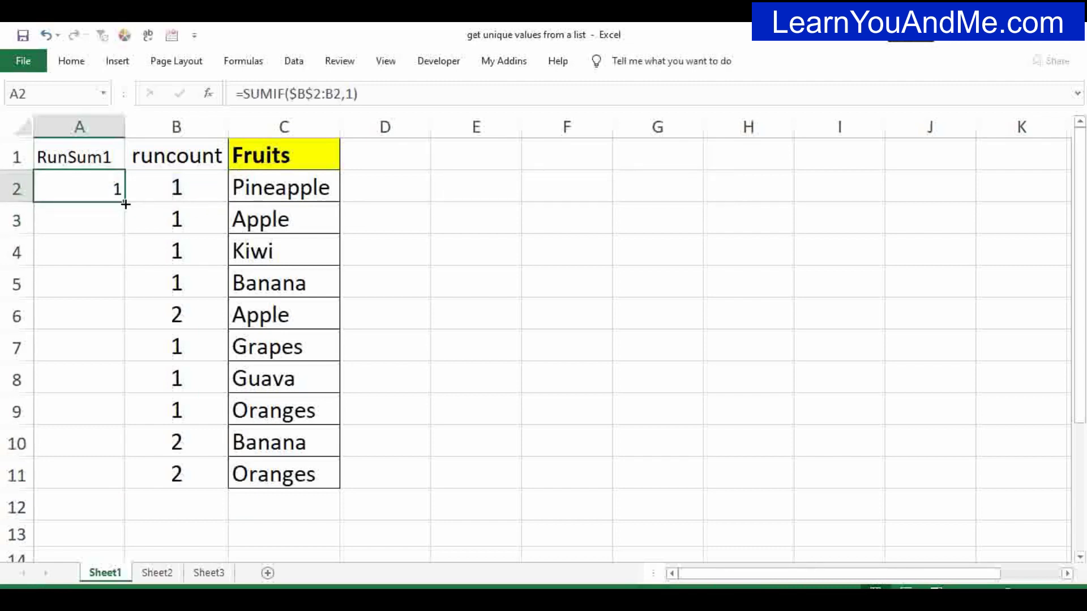
double_click(124, 202)
left_click(224, 333)
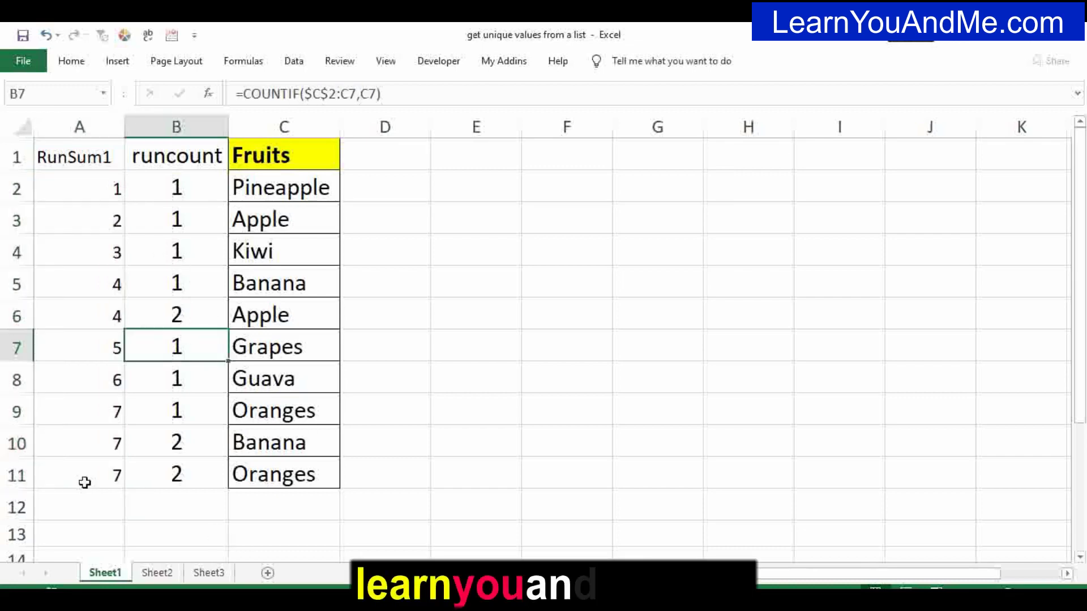
left_click(17, 410)
left_click(16, 475, "ctrl")
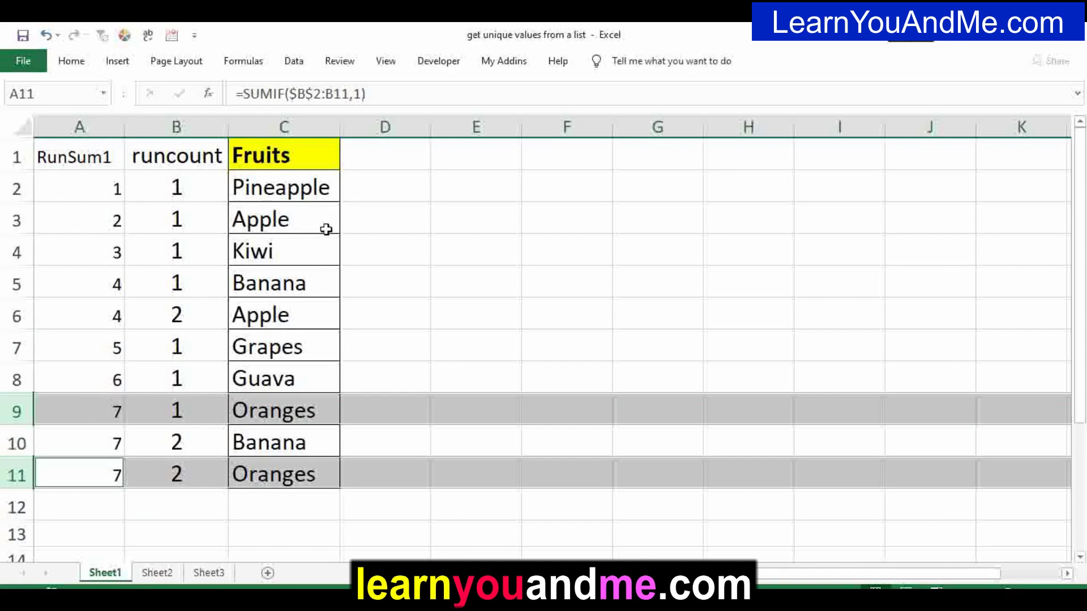
left_click(17, 286)
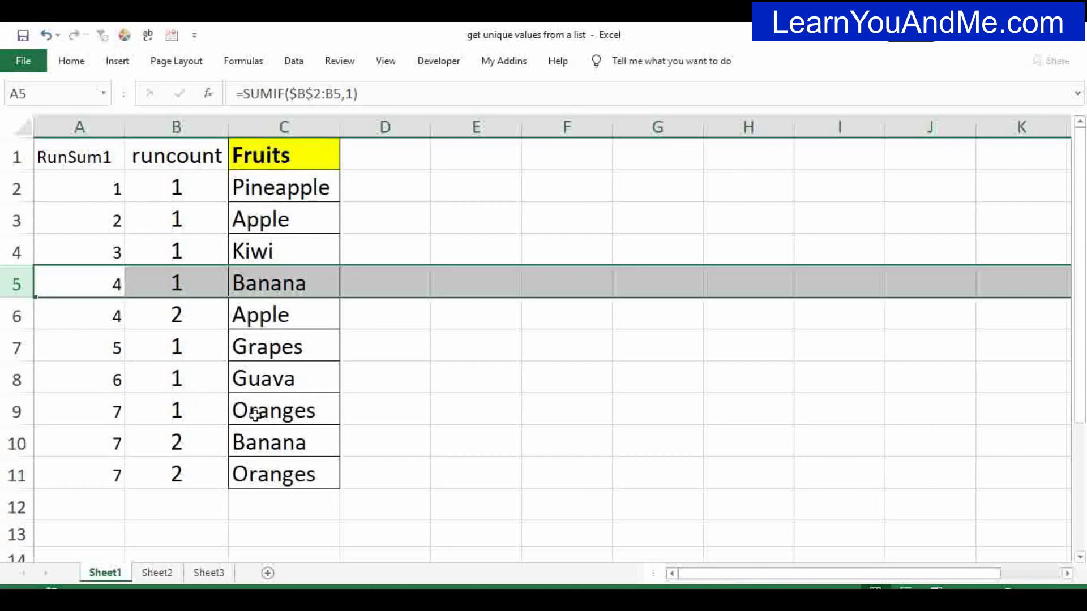
left_click(14, 442, "ctrl")
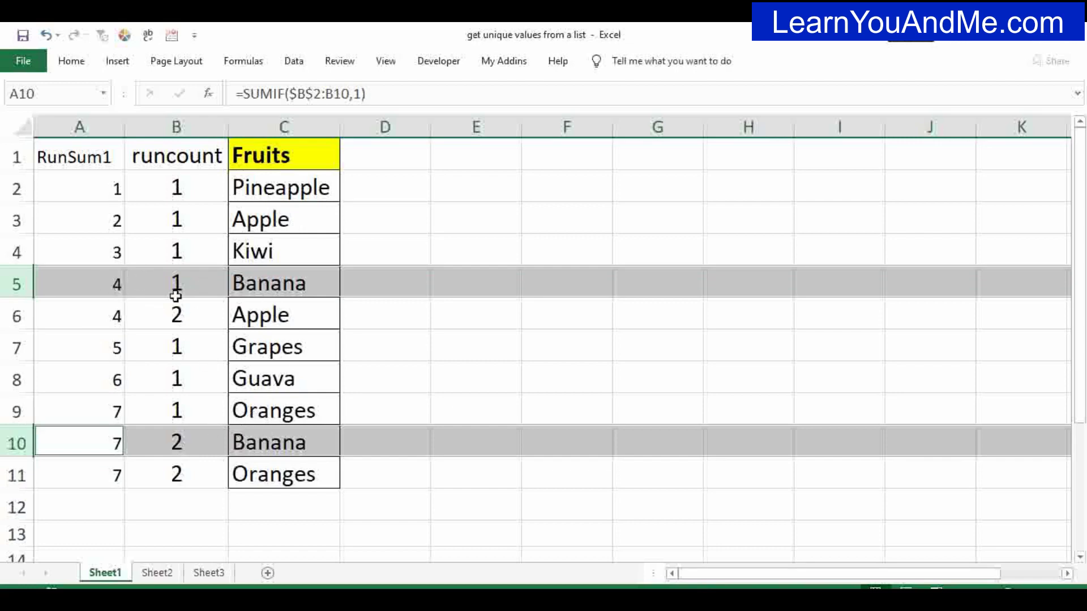
left_click(115, 275)
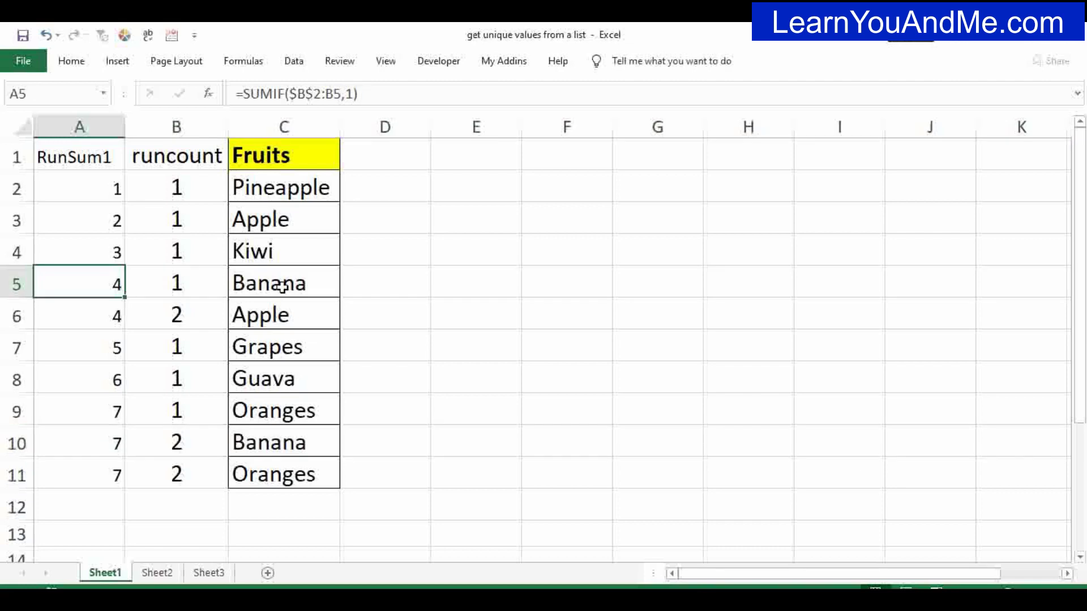
left_click(244, 285)
left_click(57, 444)
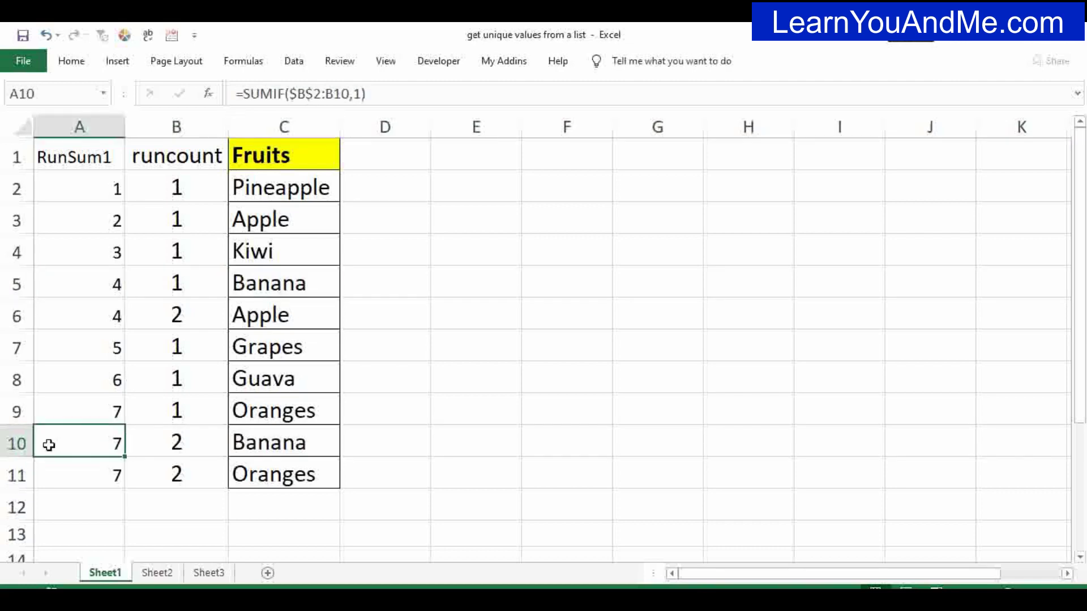
left_click(17, 443)
left_click(285, 443)
Change A2 to =IF(B2=1,SUMIF($B$2:B2,1),"") and fill it down to A11
double_click(104, 192)
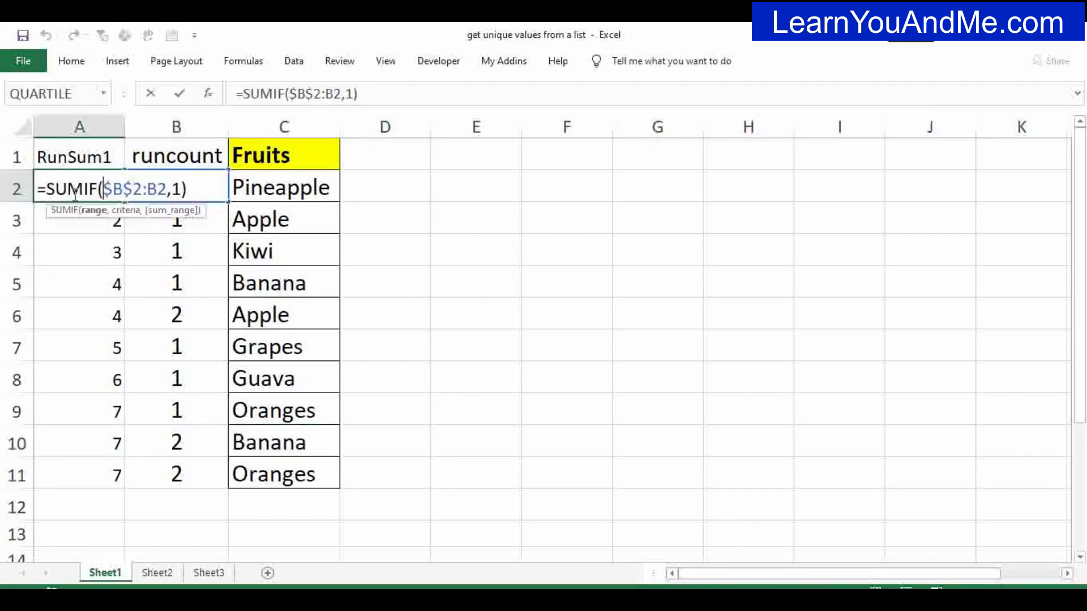
left_click(50, 188)
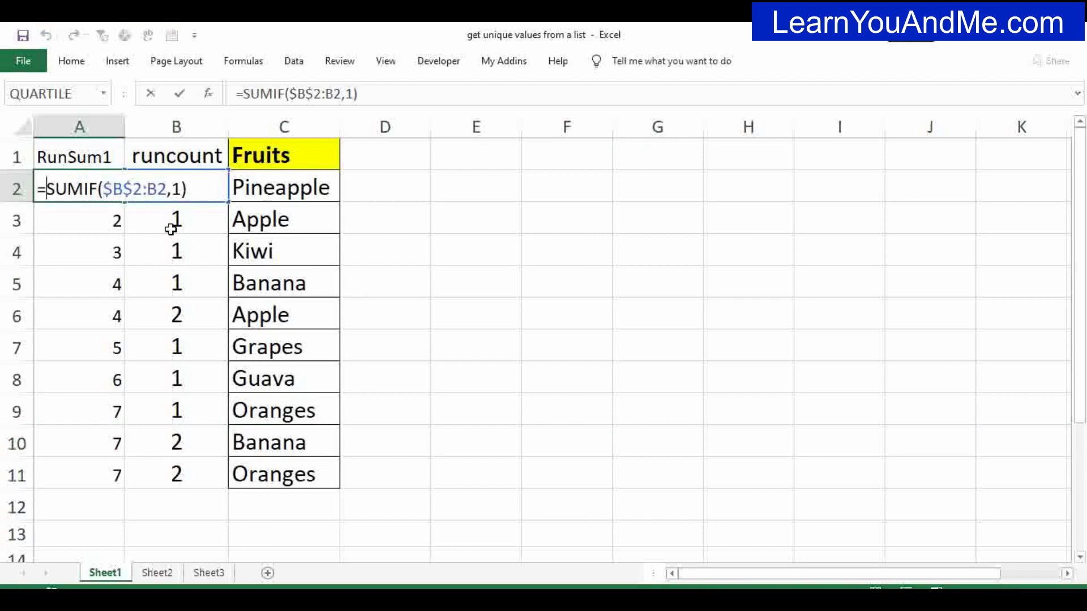
type("IF(")
left_click(221, 145)
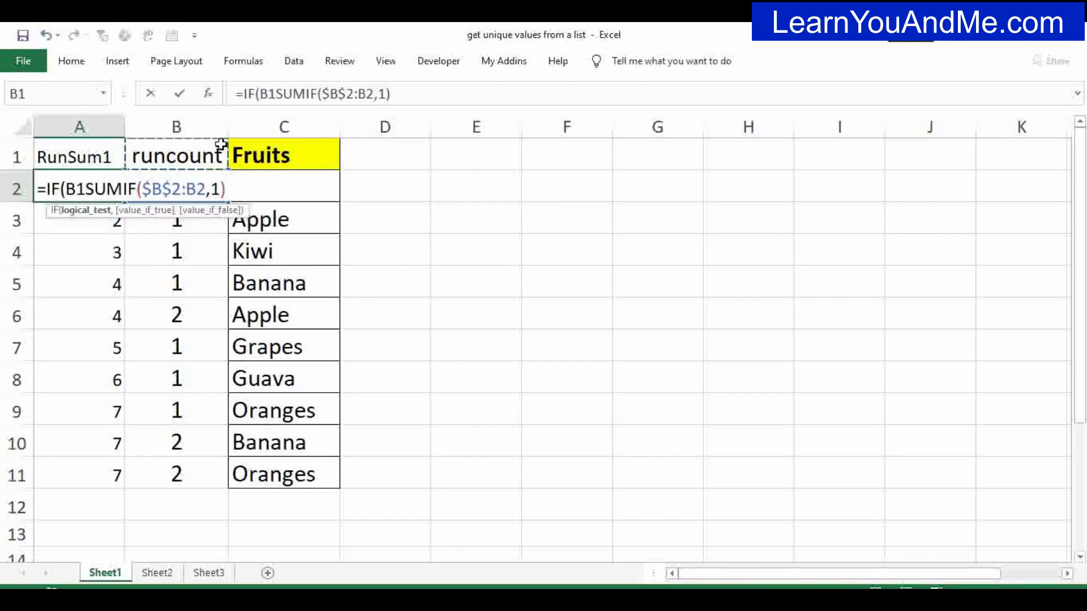
key("Down")
type("=1")
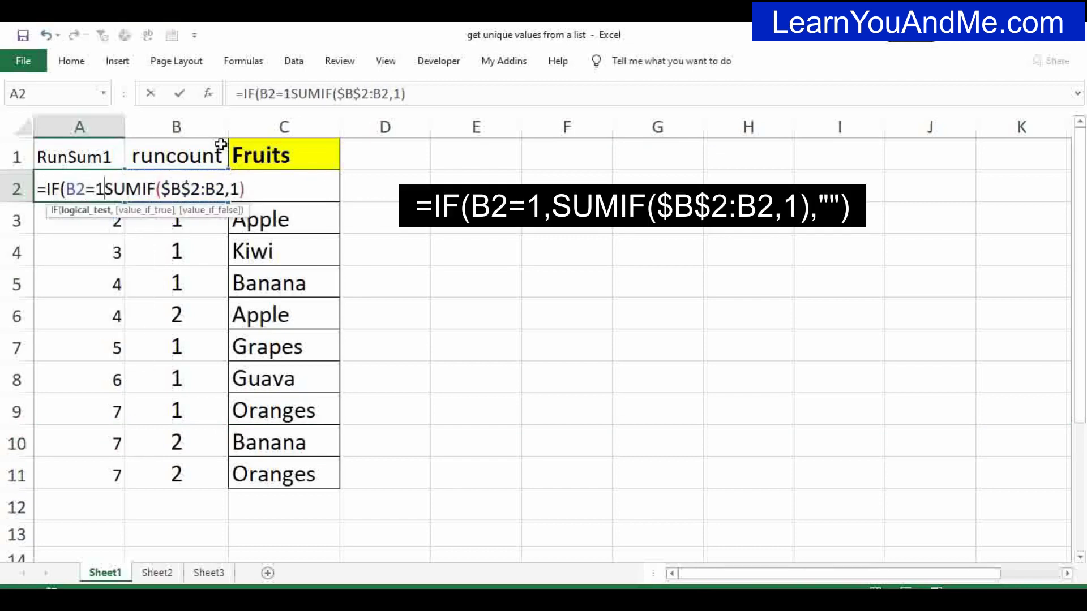
type(",")
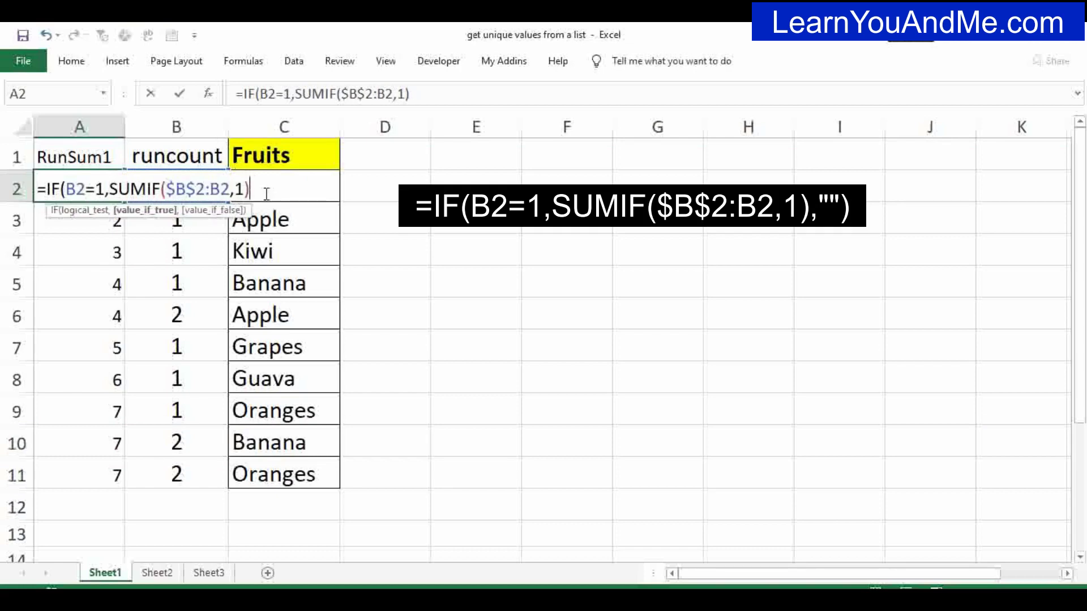
type(",\"")
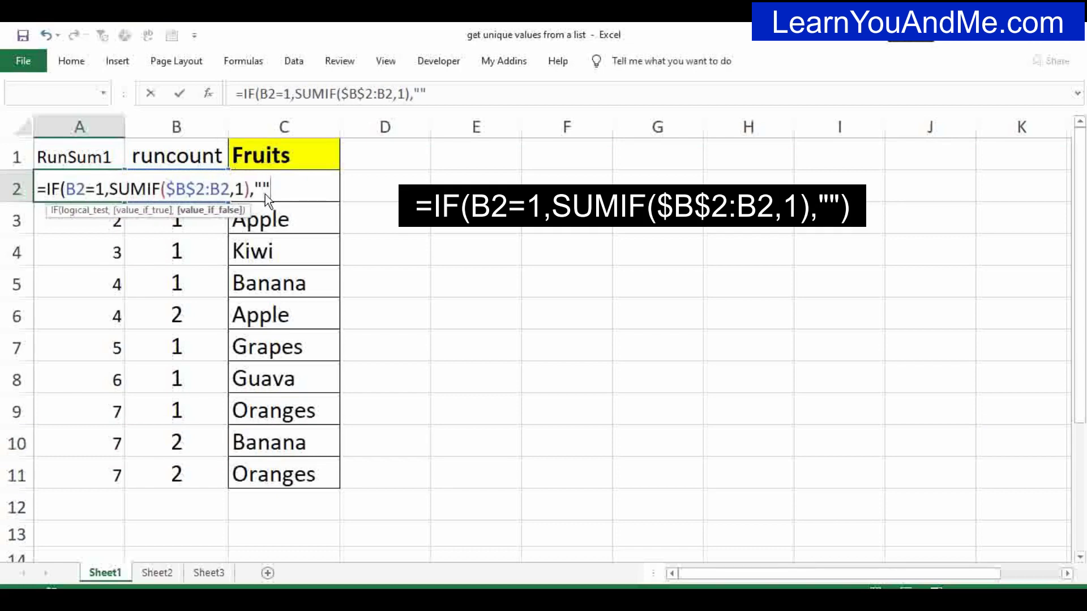
key("Return")
left_click(118, 177)
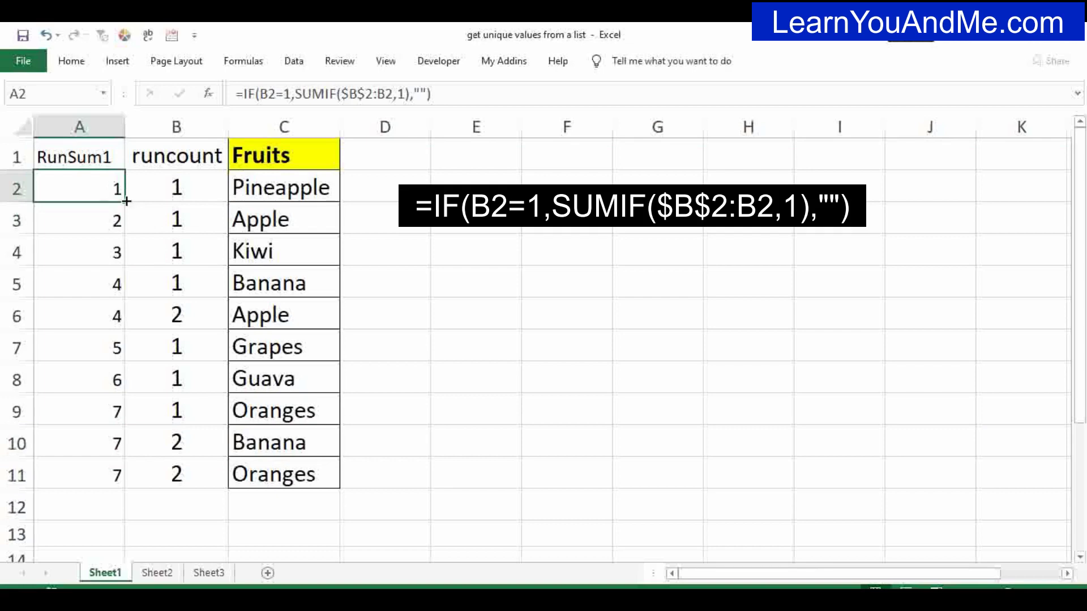
double_click(125, 201)
Check the results, including the blank in A6 beside the repeated Apple
left_click(211, 251)
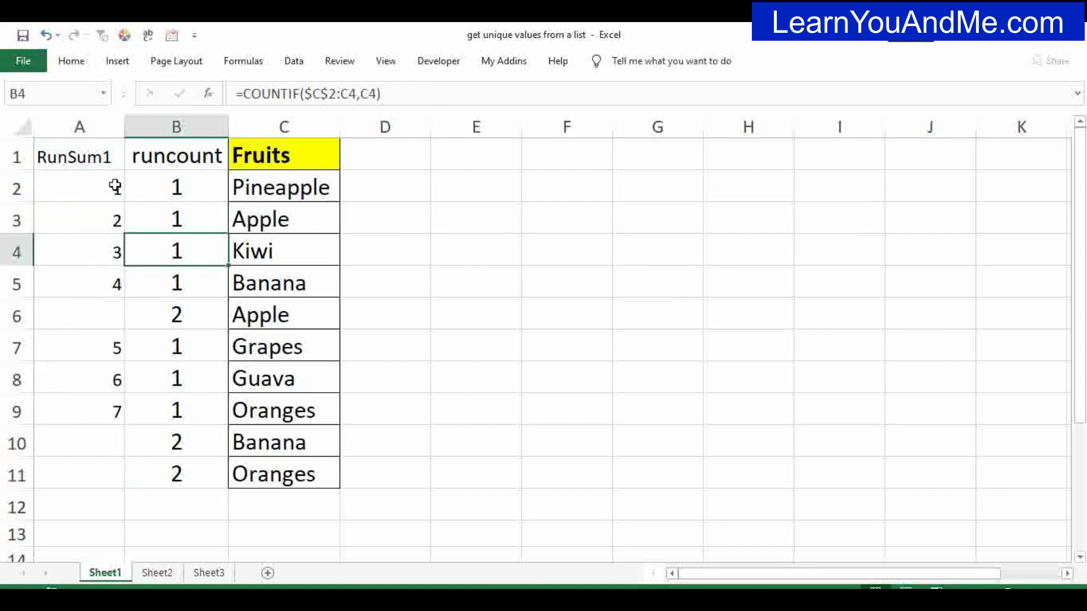
left_click(96, 256)
left_click(96, 194)
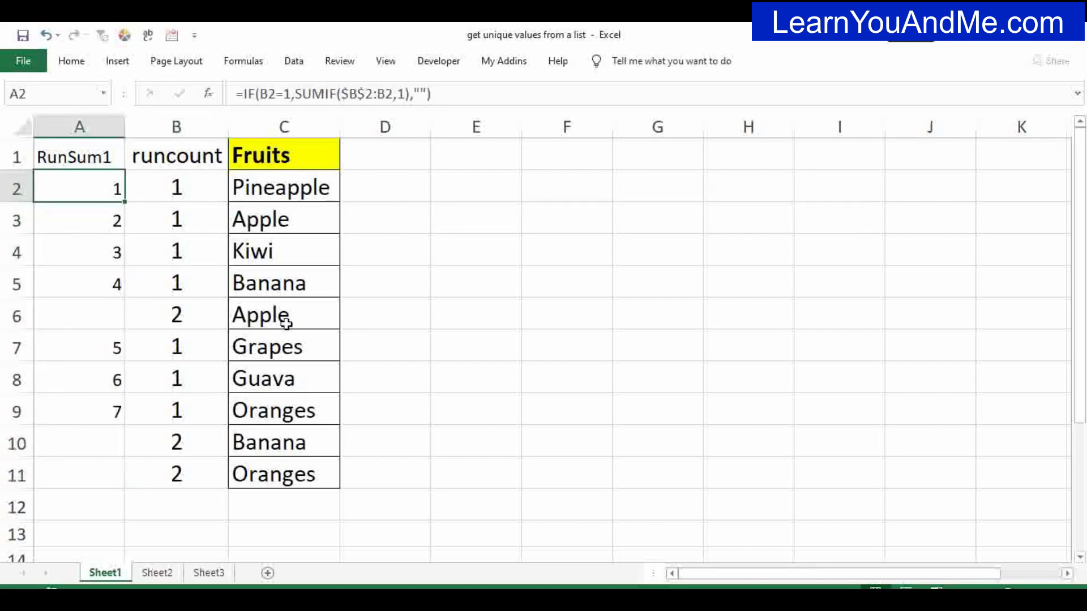
left_click(287, 315)
left_click(120, 317)
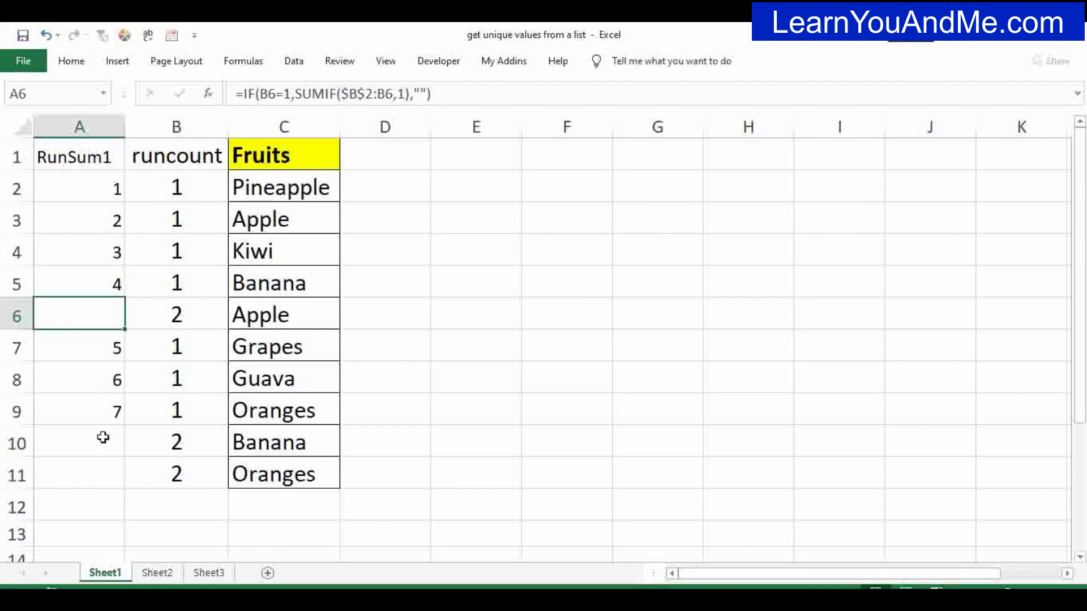
left_click(102, 473)
Add an sr header in E1 and number E2:E12 from 1 to 11
left_click(489, 157)
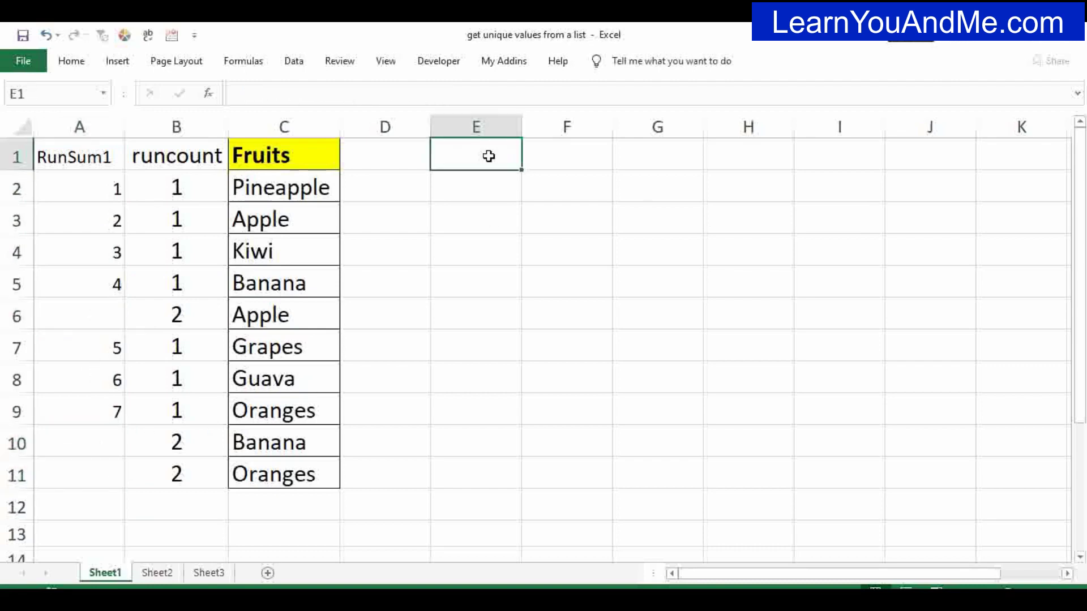
type("sr")
key("Return")
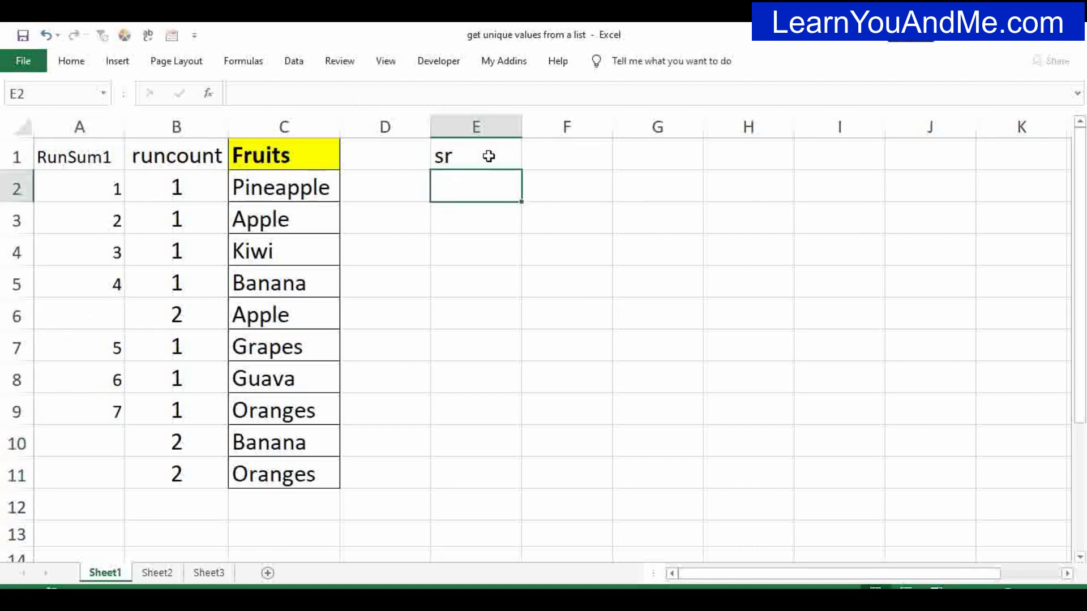
type("1")
left_click(482, 223)
type("2")
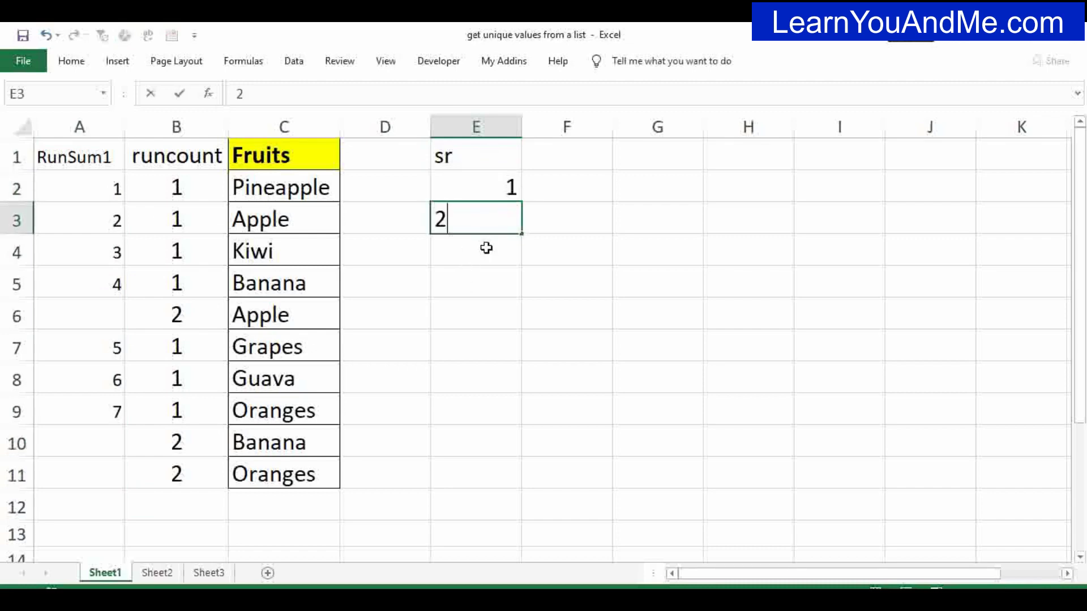
mouse_move(486, 188)
left_mouse_down()
mouse_move(512, 222)
mouse_move(523, 520)
left_mouse_up()
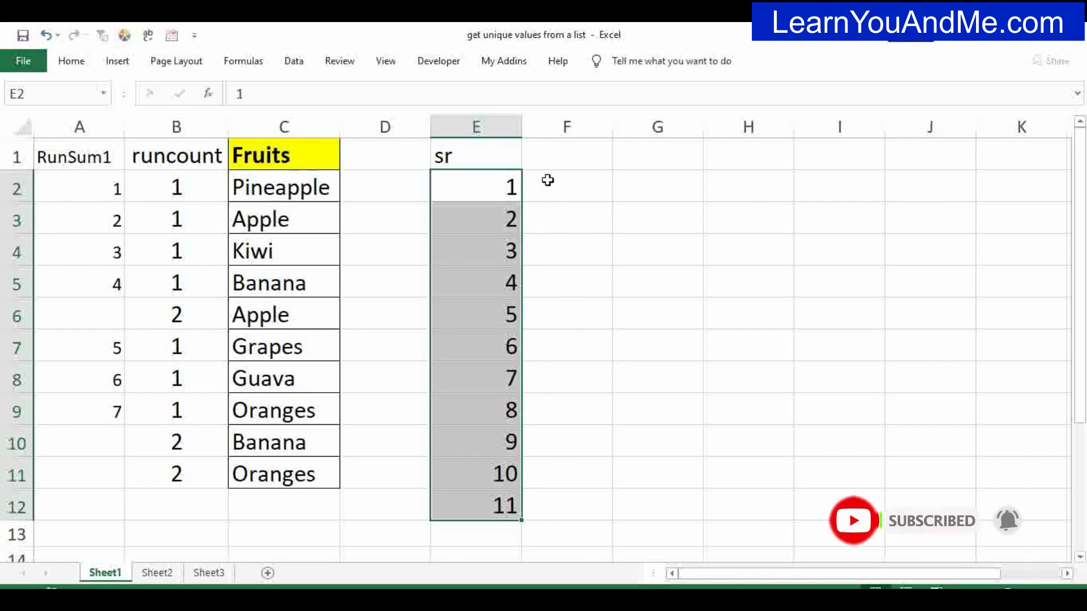
Type the header 'Uniq fruits' in F1
left_click(545, 162)
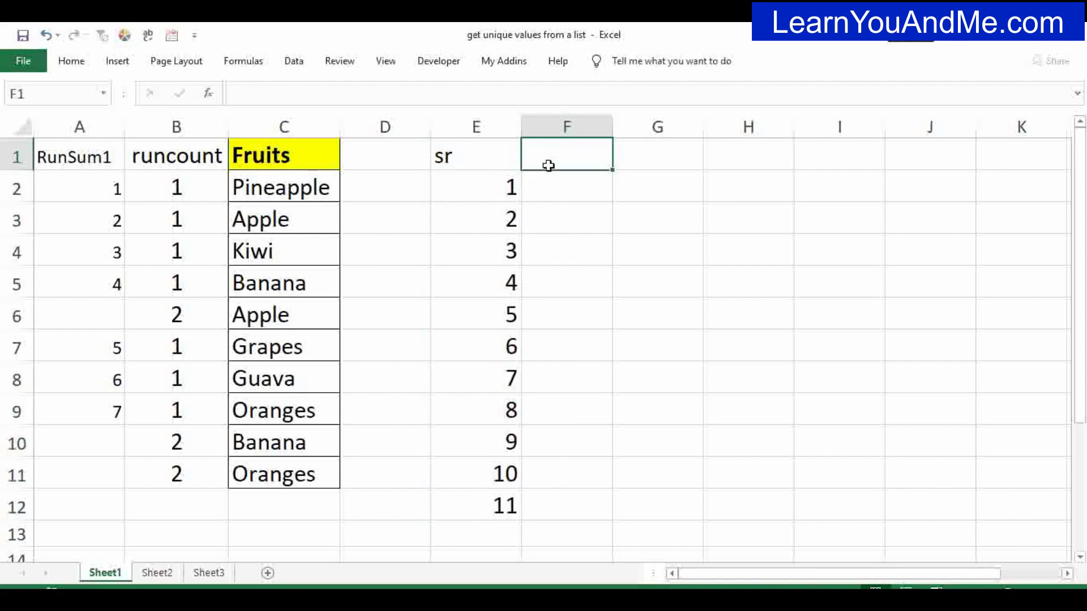
type("Uniq fru")
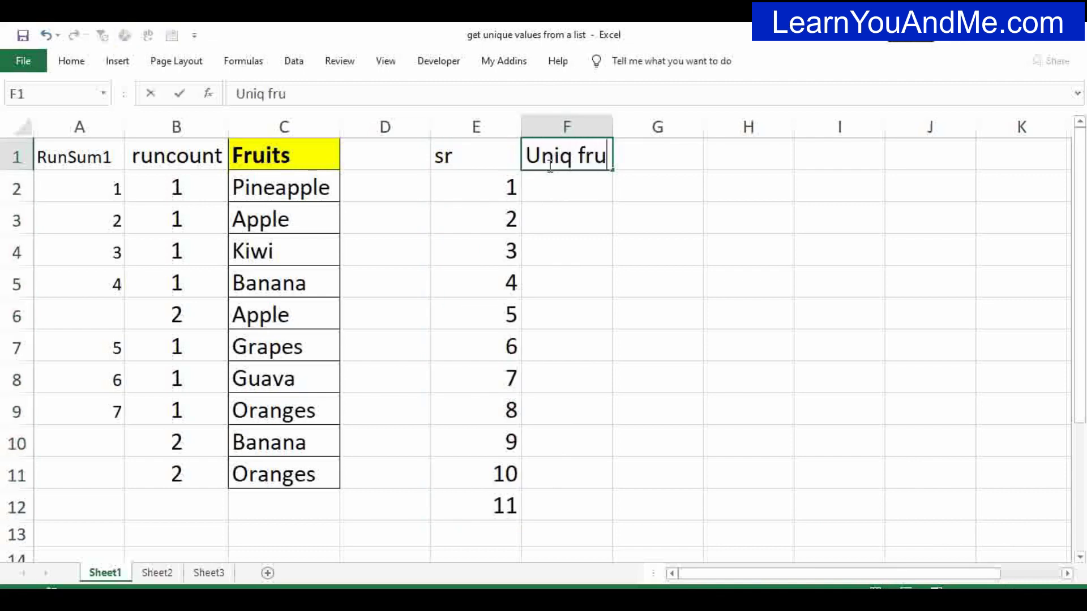
type("its")
key("Return")
left_click(549, 164)
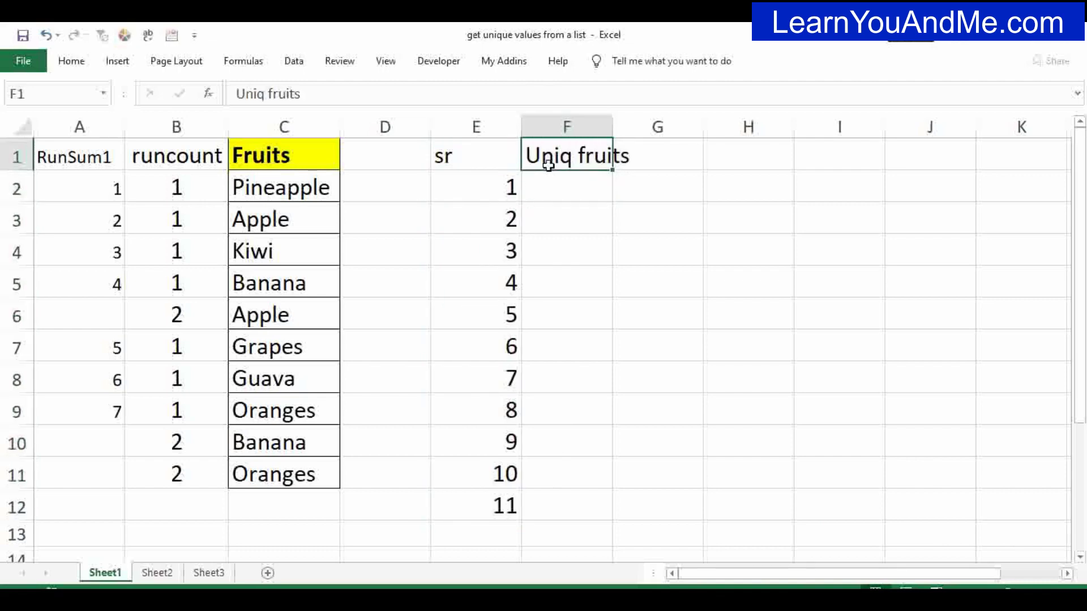
key("ctrl+F1")
left_click(548, 164)
Enter =VLOOKUP(E2,$A$1:$C$11,3,FALSE) in F2 to fetch the fruit for each sr number
left_click(563, 181)
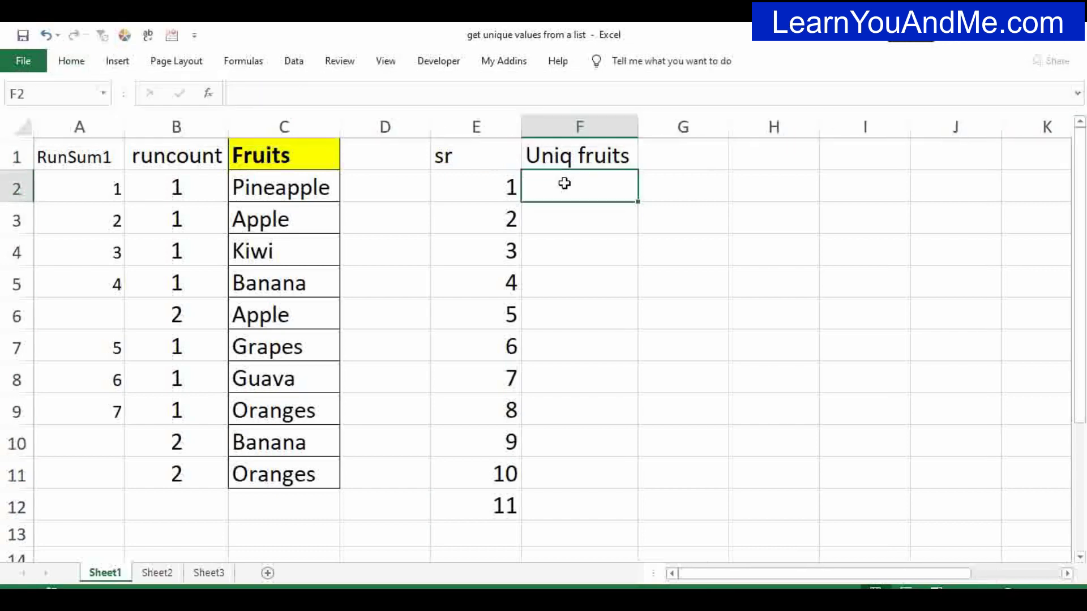
type("=VLOOKUP(")
left_click(486, 186)
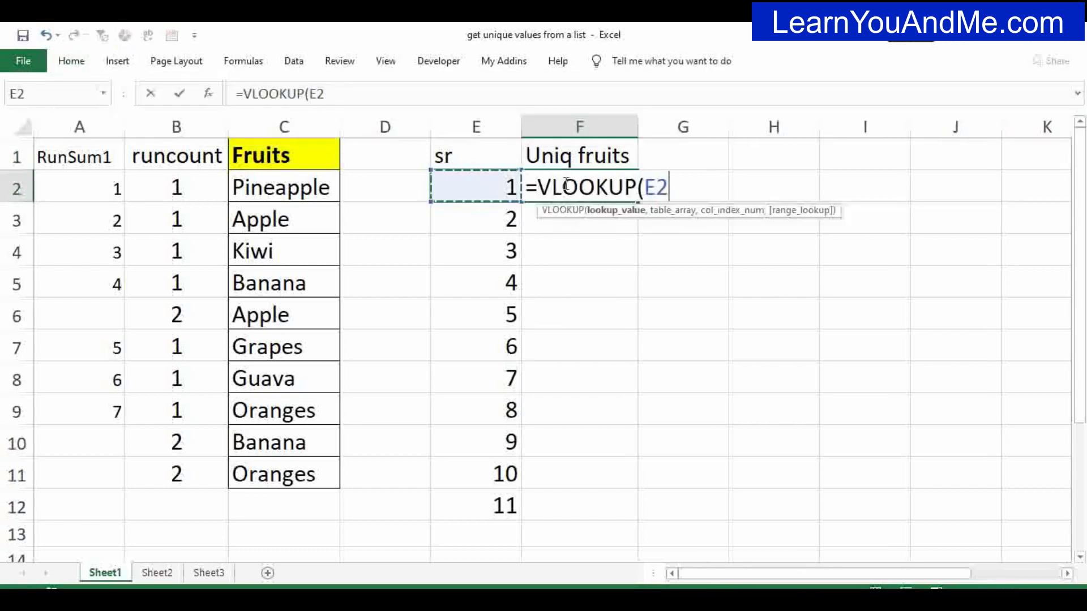
type(",")
left_click_drag(88, 161, 250, 484)
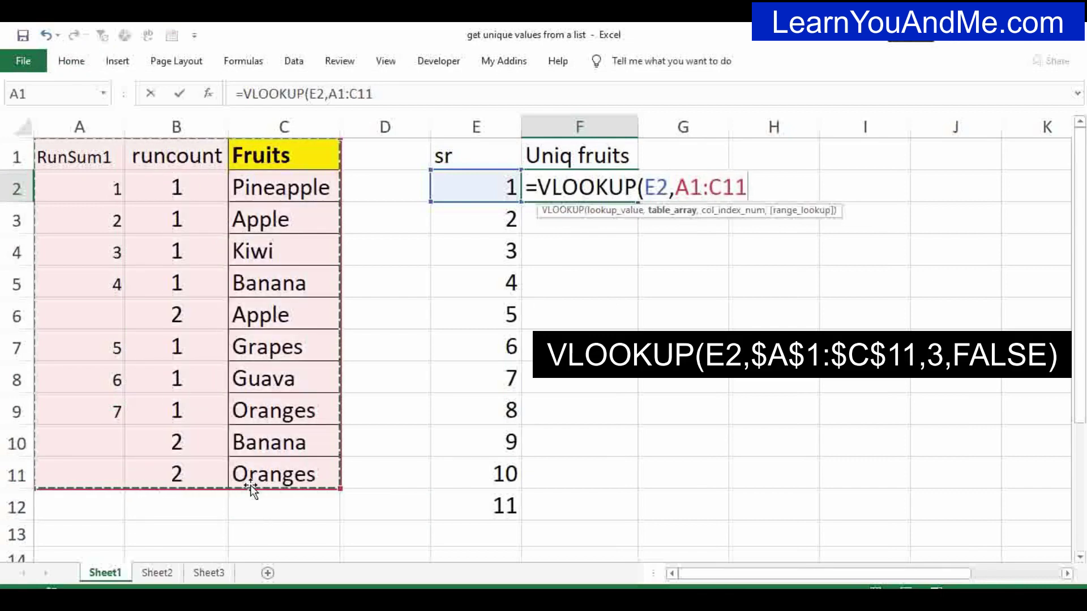
key("F4")
type("$C$11,")
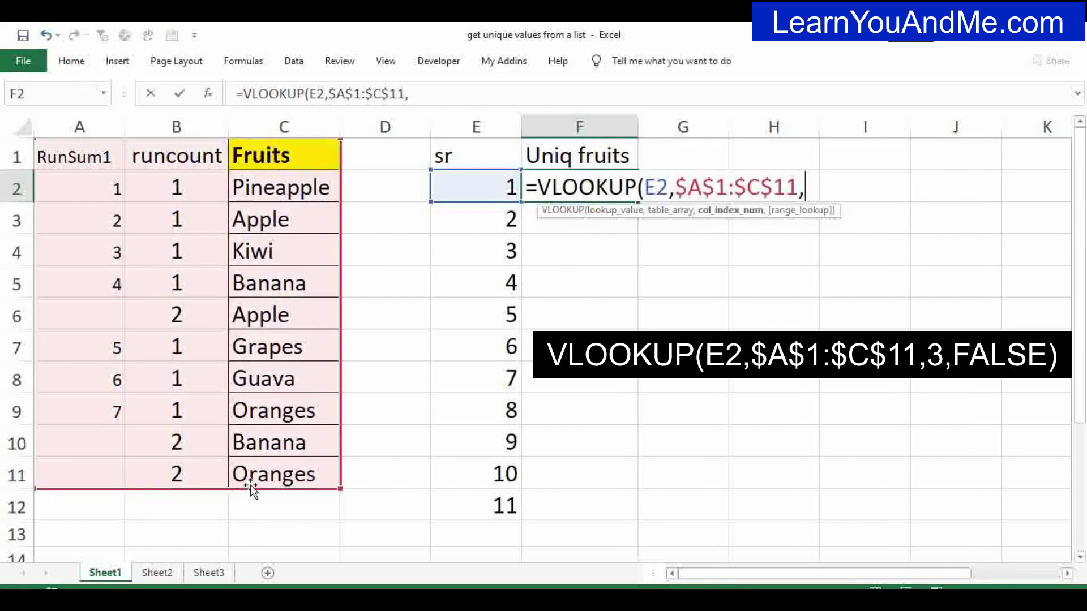
type("3")
type(",")
key("Down")
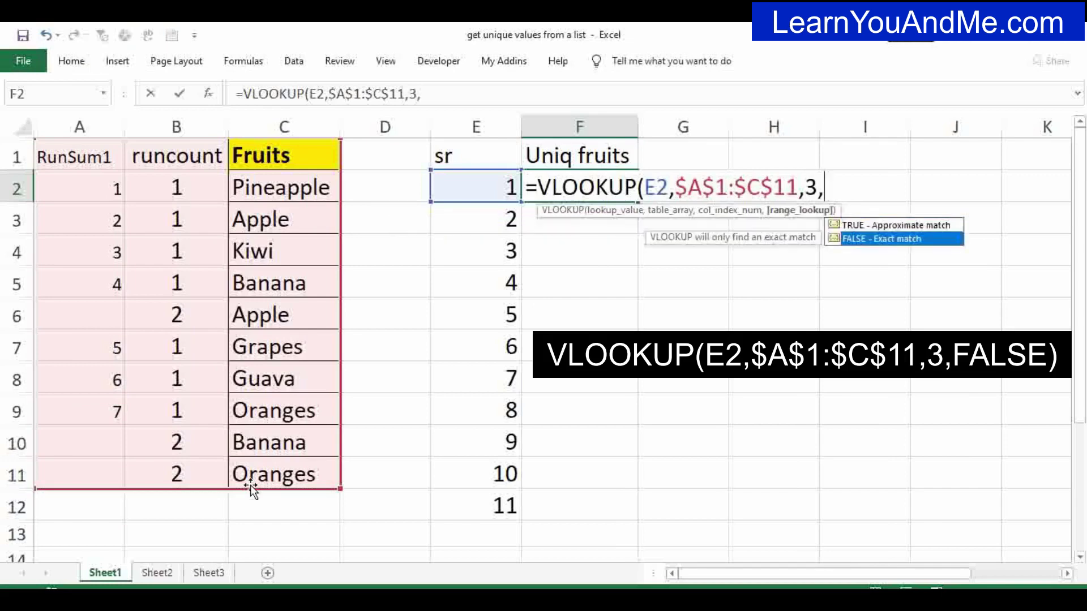
key("Tab")
type(")")
key("Return")
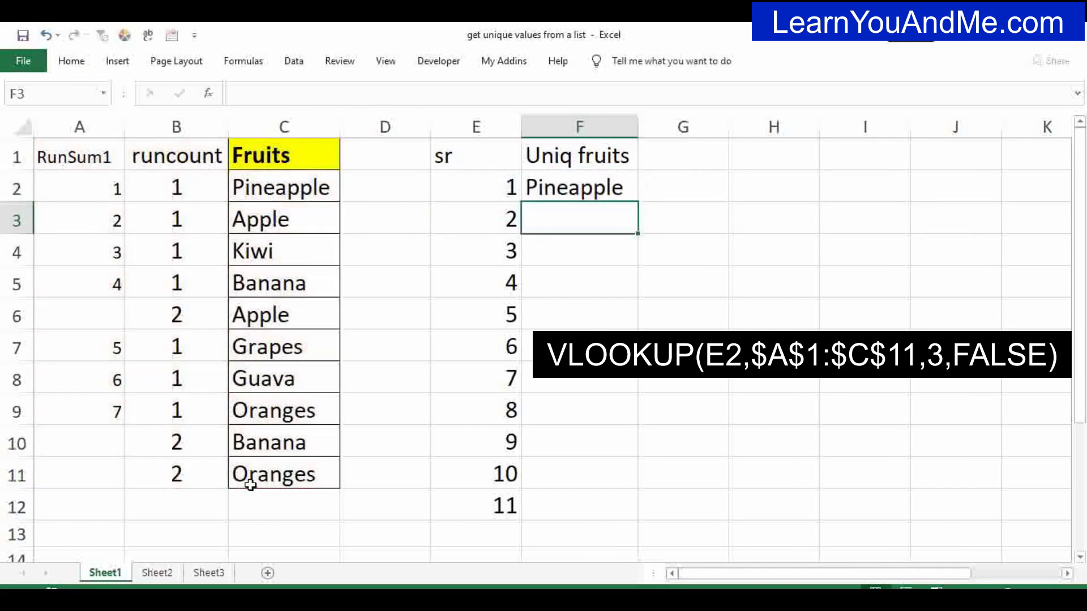
Fill the VLOOKUP down to F12, giving seven unique fruits followed by #N/A rows
left_click(566, 192)
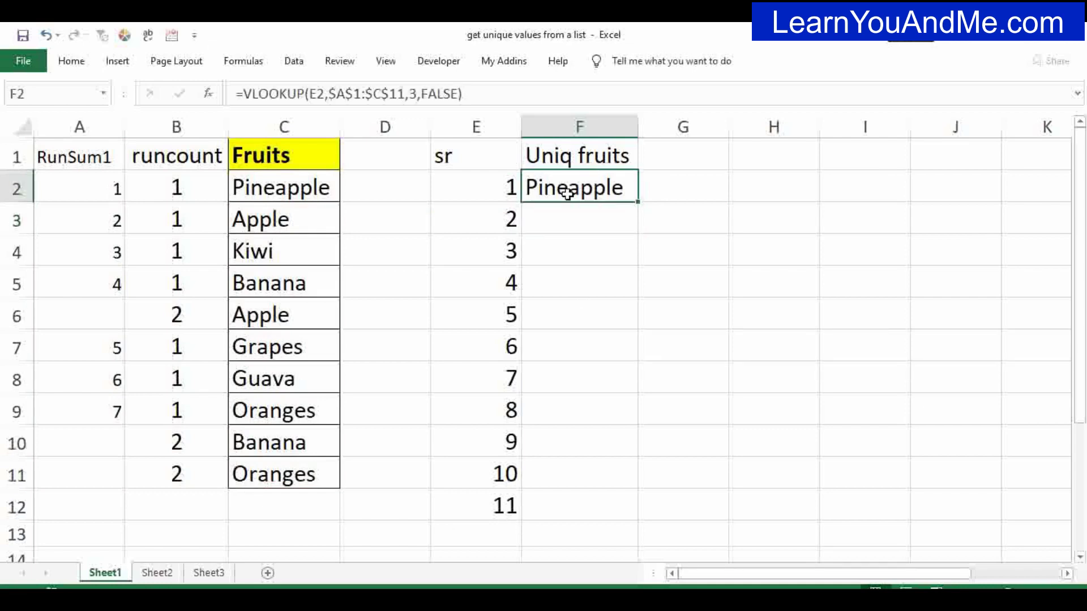
double_click(637, 201)
left_click(584, 352)
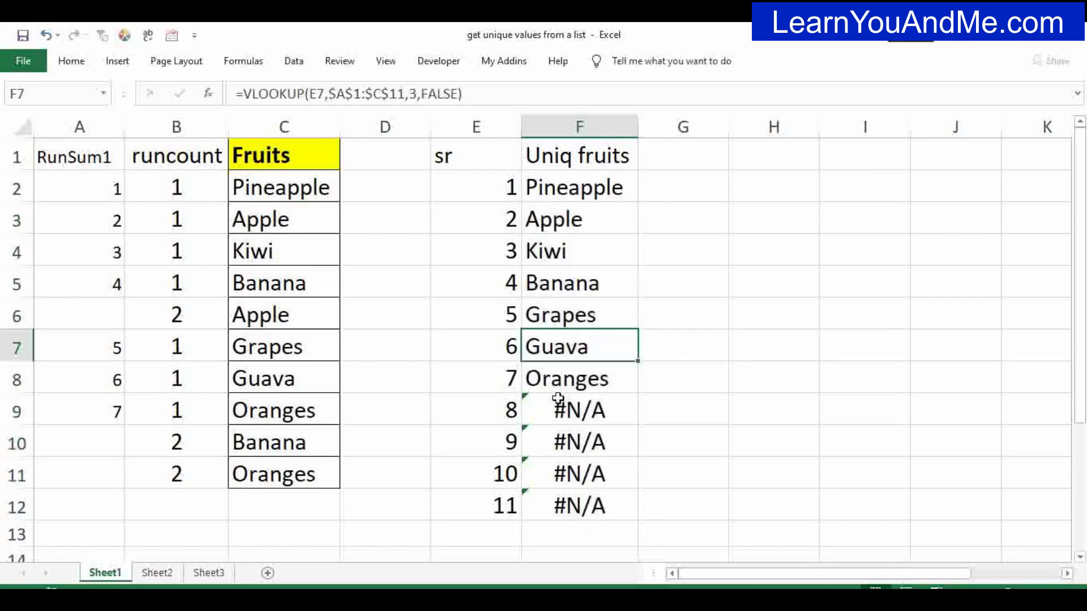
key("Down")
key("Down")
double_click(572, 187)
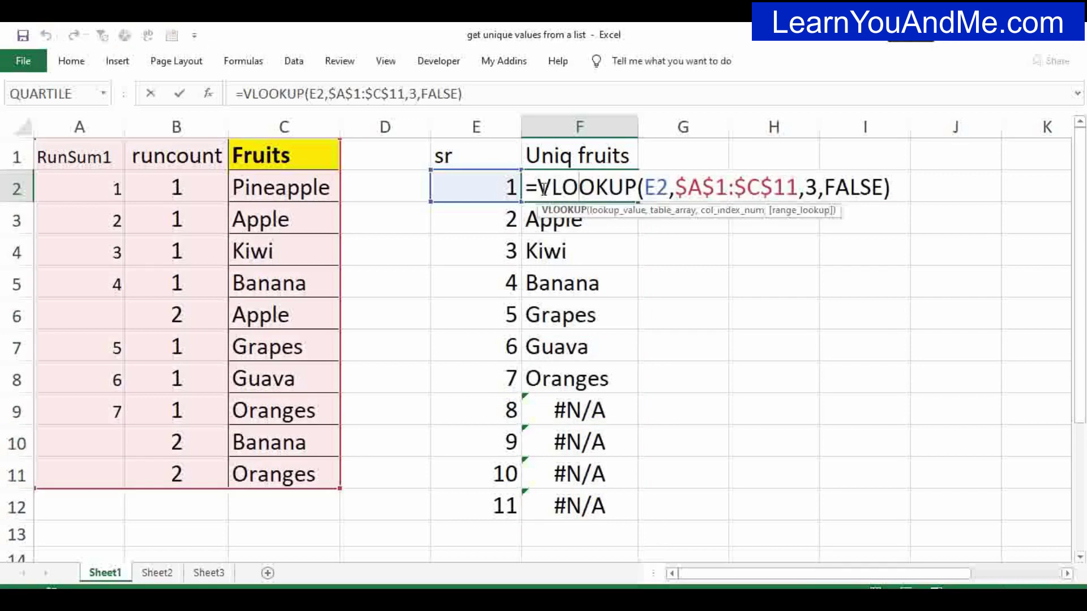
Change F2 to =IFERROR(VLOOKUP(E2,$A$1:$C$11,3,FALSE),"")
left_click(543, 189)
type("if")
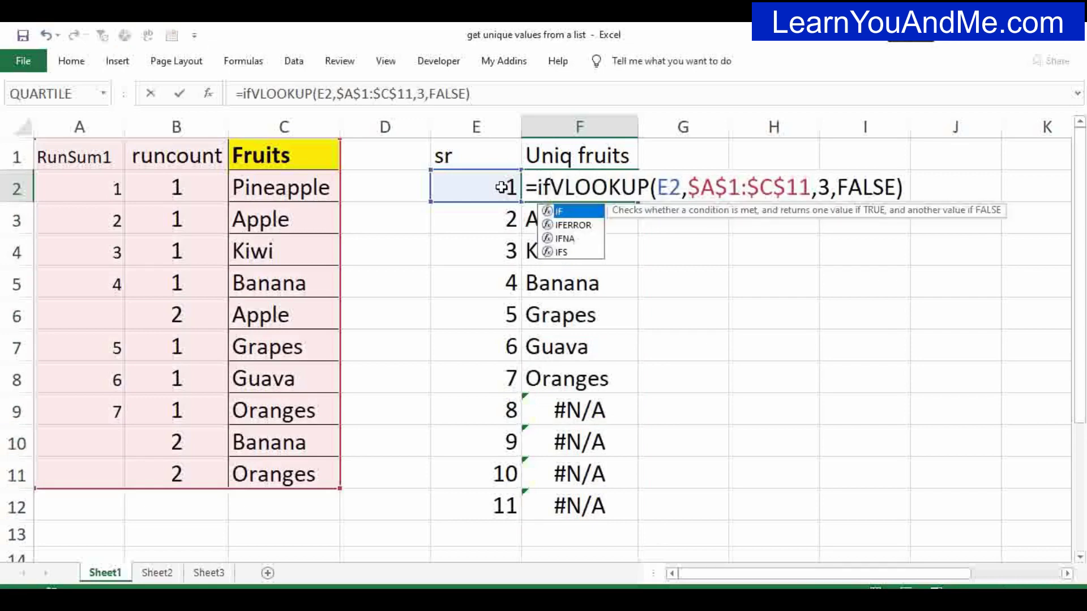
double_click(569, 225)
left_click(989, 190)
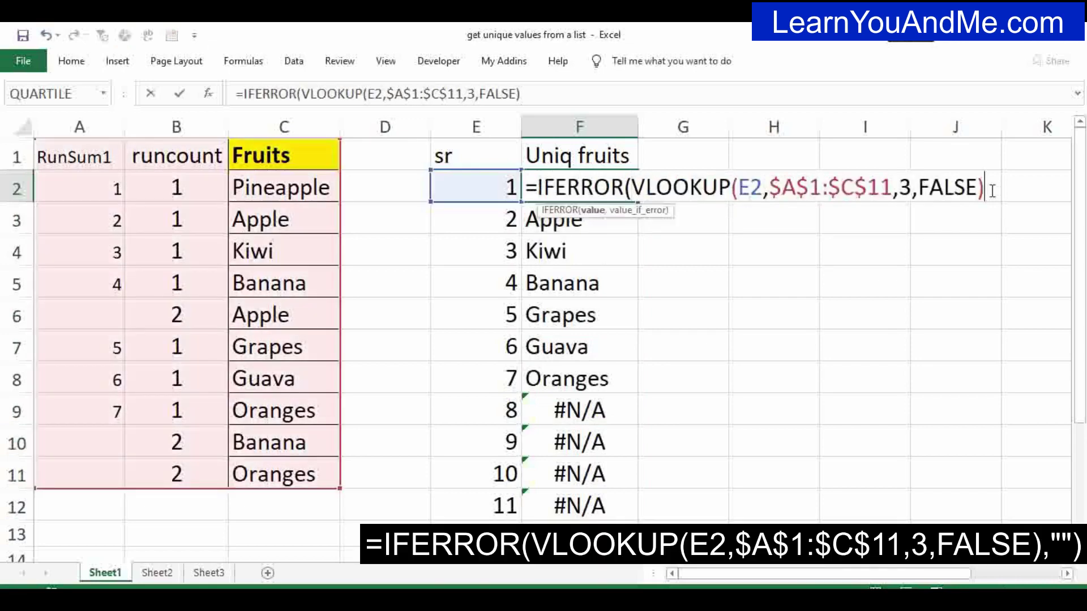
type(",\"\"")
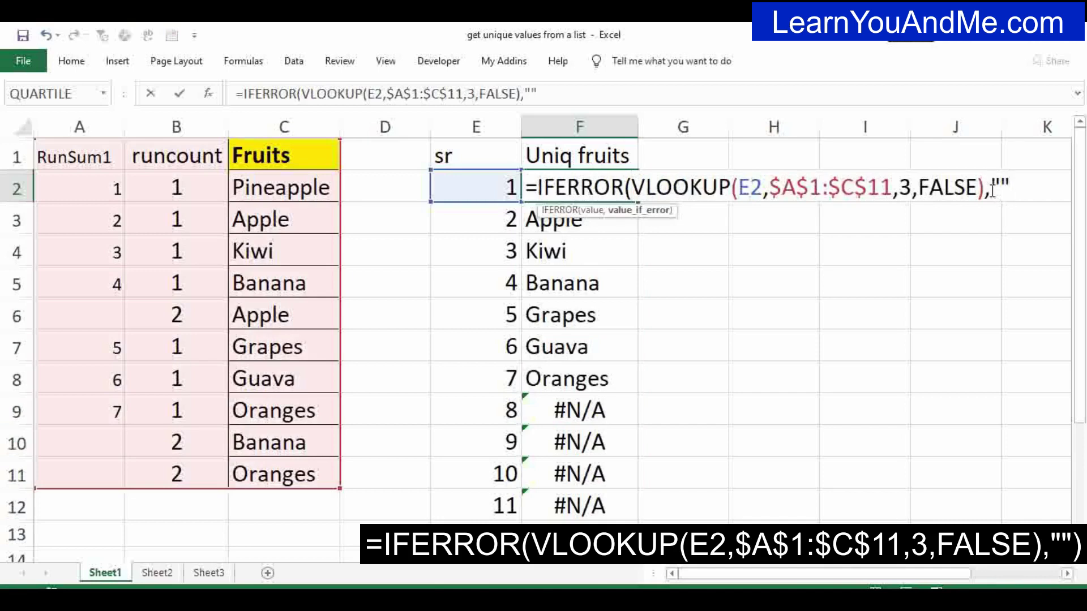
type(")")
key("Return")
Copy the IFERROR formula down to F12 and confirm F8 onward now show blanks
left_click(625, 200)
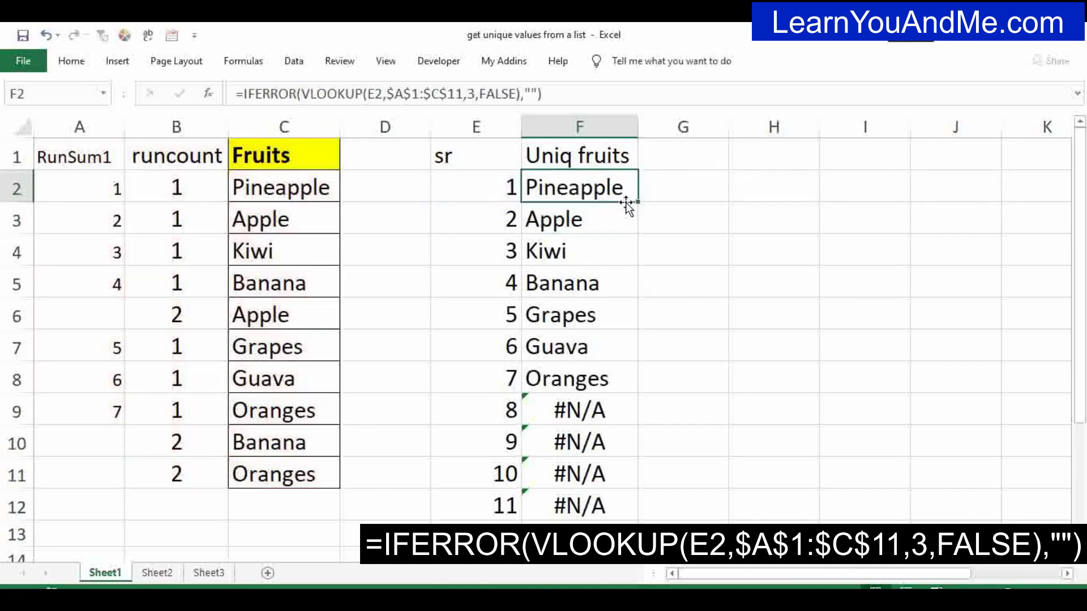
double_click(637, 201)
left_click(589, 316)
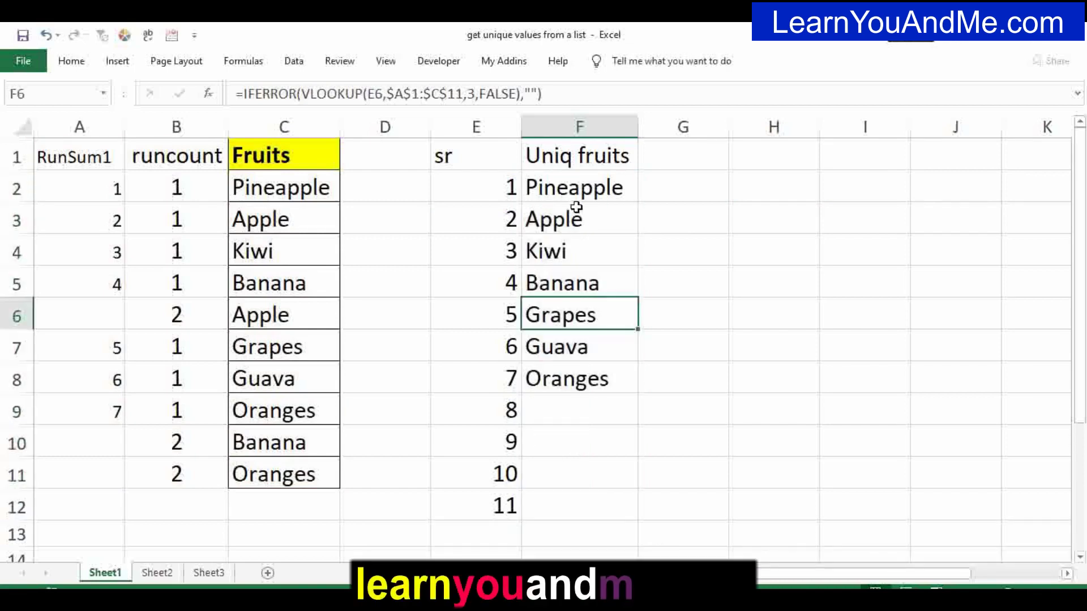
left_click(565, 183)
left_click(549, 375)
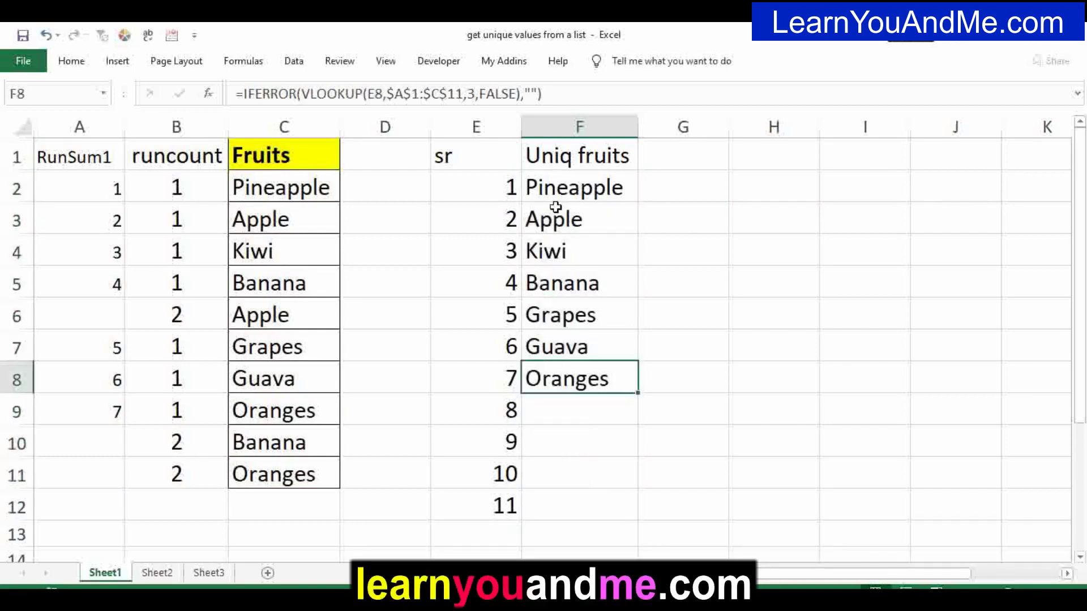
left_click_drag(583, 158, 475, 157)
Apply a yellow fill to the E1:F1 headers
left_click(72, 61)
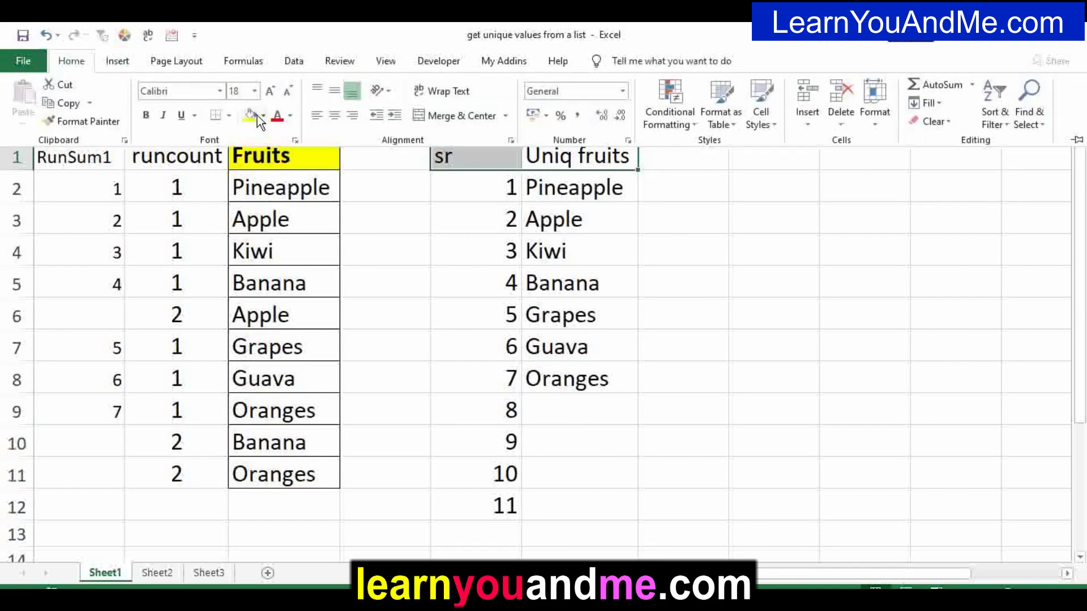
left_click(257, 116)
left_click(546, 191)
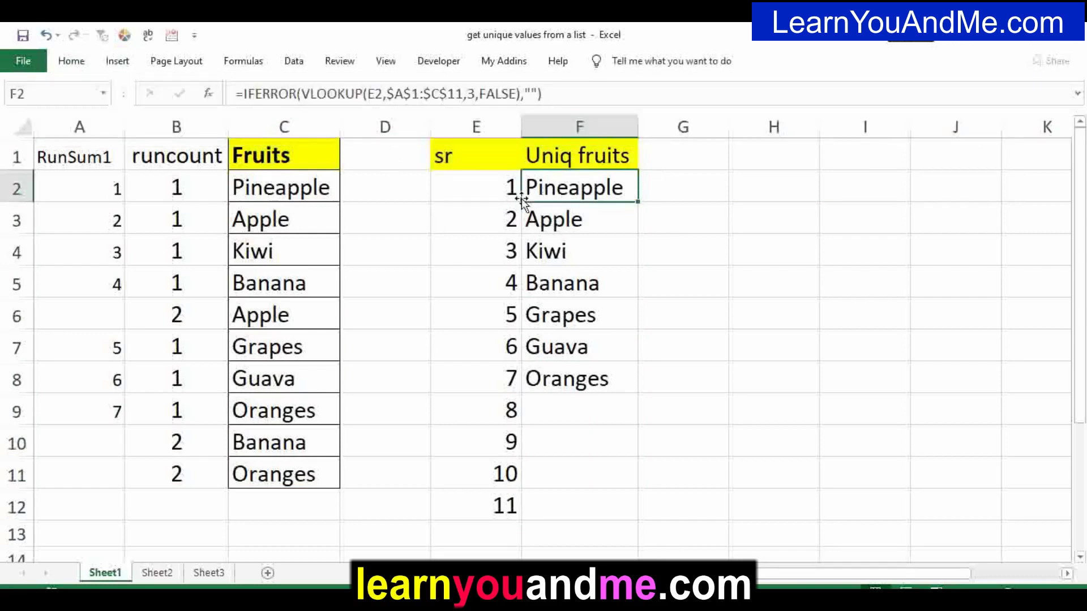
Review the sheet, confirming F9, F11 and F12 display blanks
left_click_drag(177, 127, 79, 126)
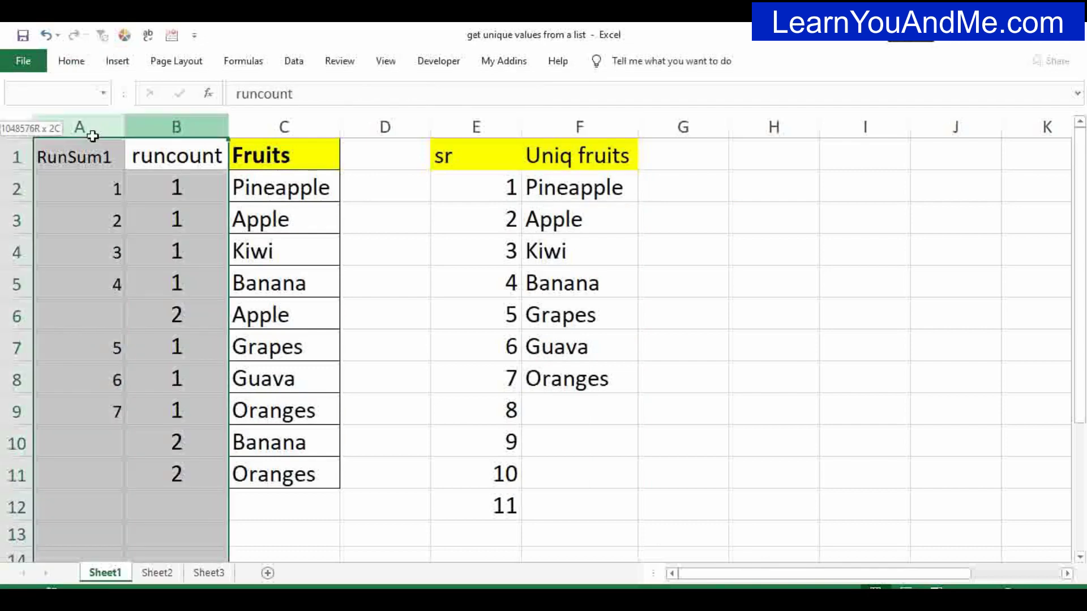
left_click(558, 187)
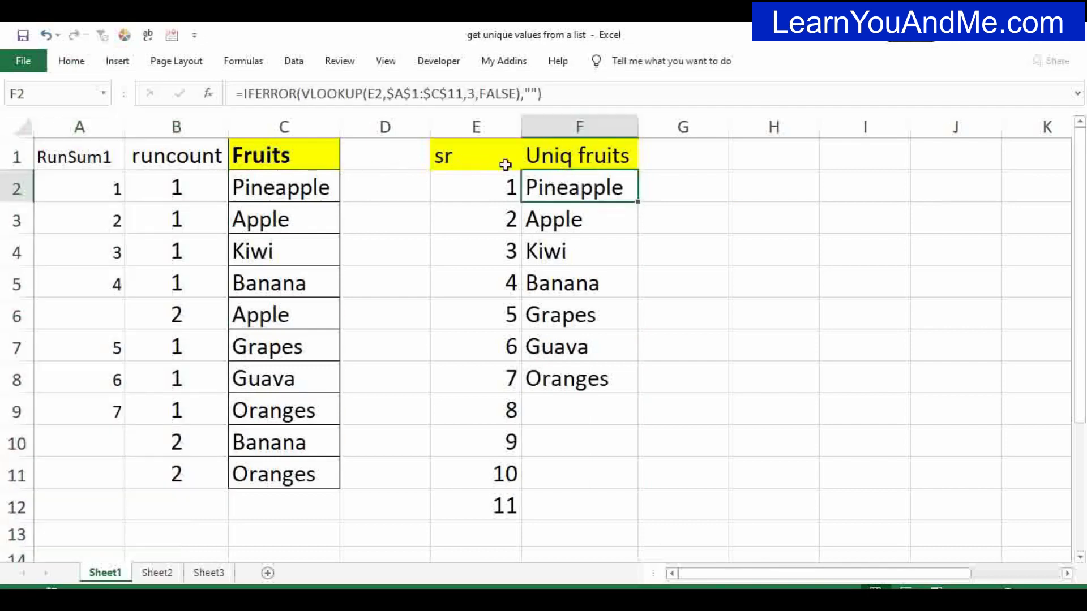
left_click(566, 419)
left_click(561, 472)
left_click(554, 494)
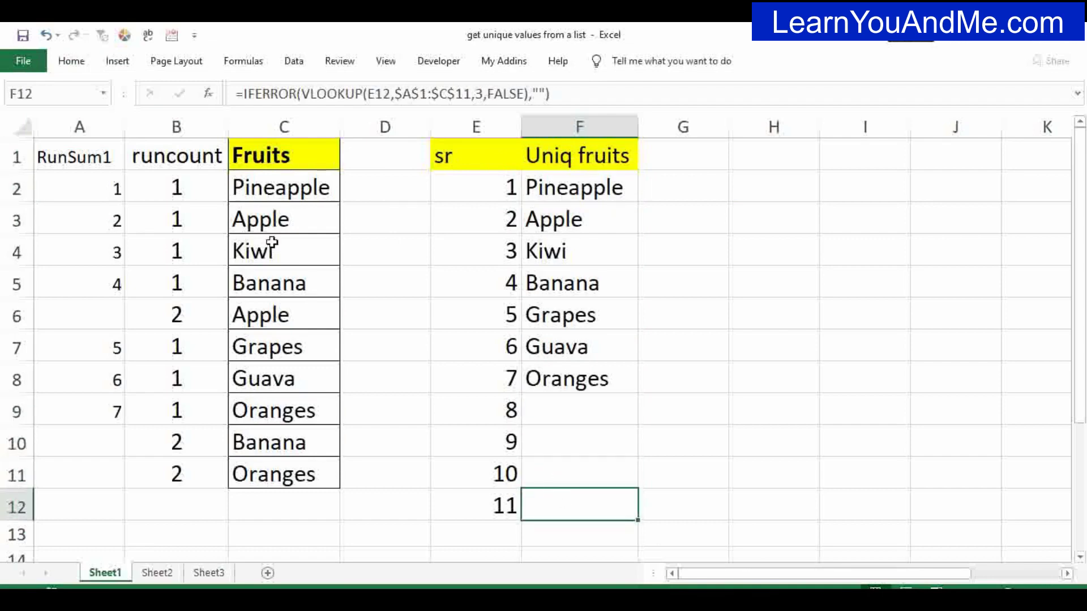
left_click(262, 192)
type("a")
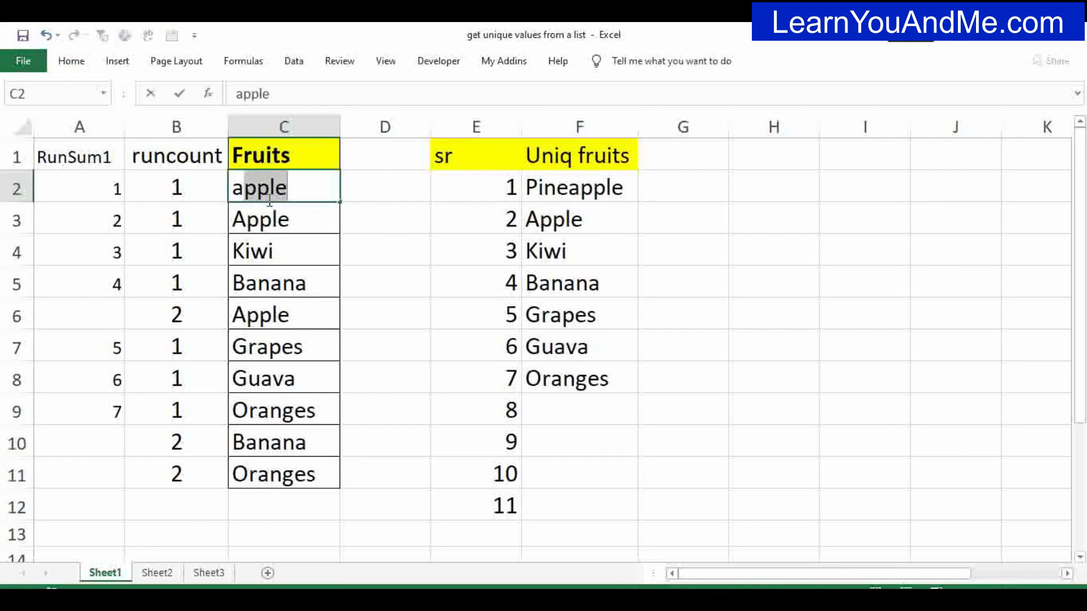
key("BackSpace")
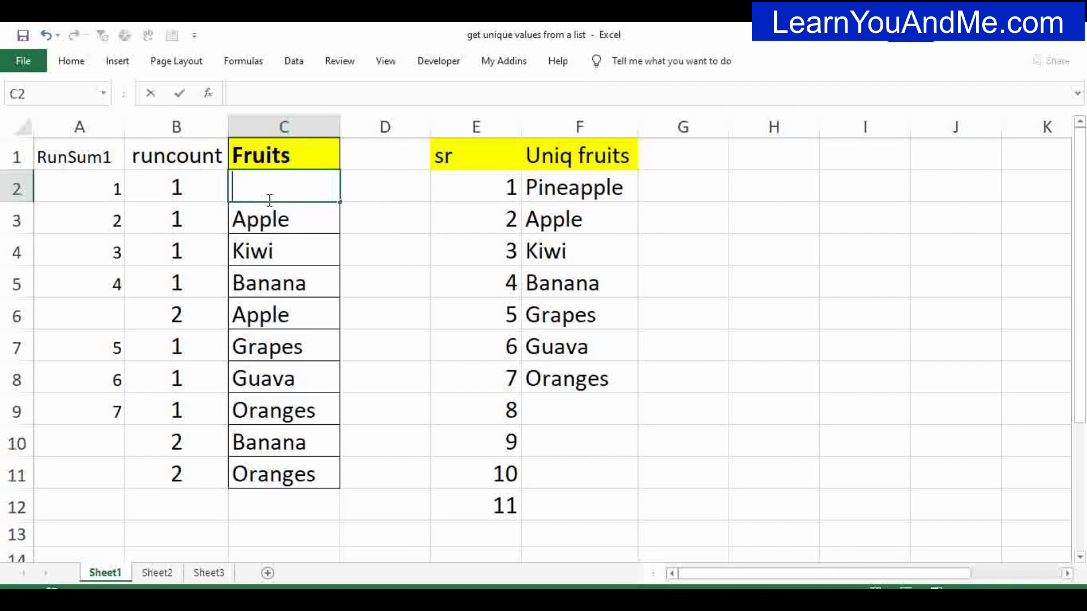
type("abc")
key("Return")
type("abc")
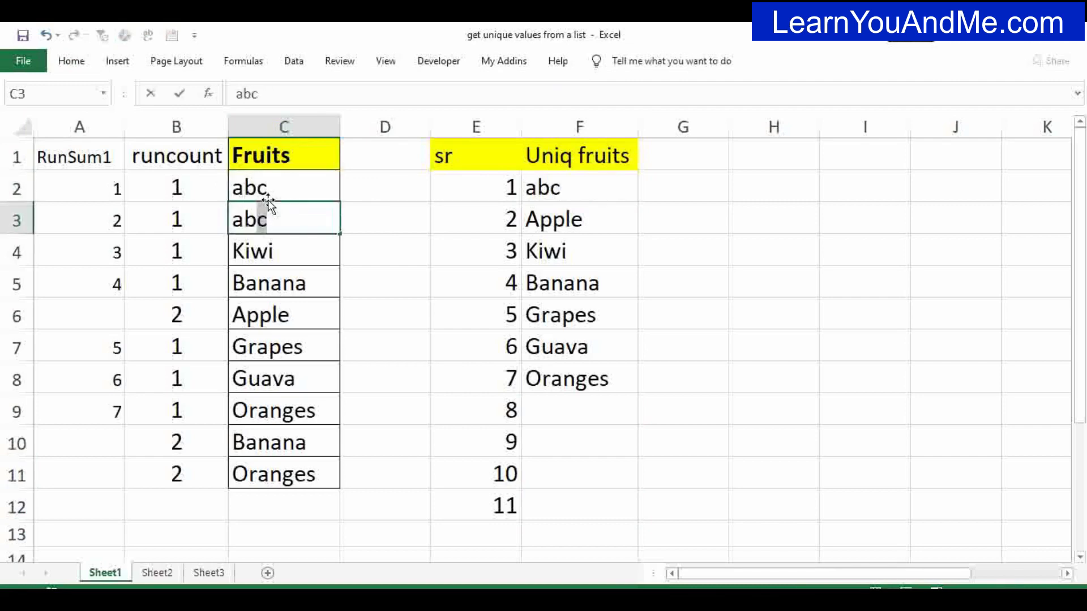
key("Return")
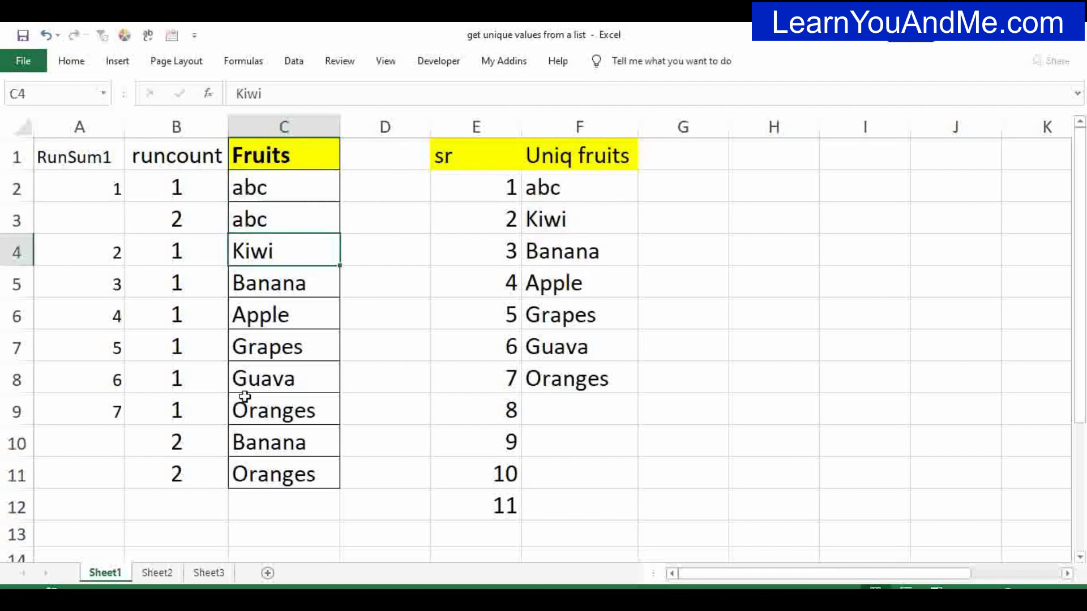
left_click(286, 384)
type("d")
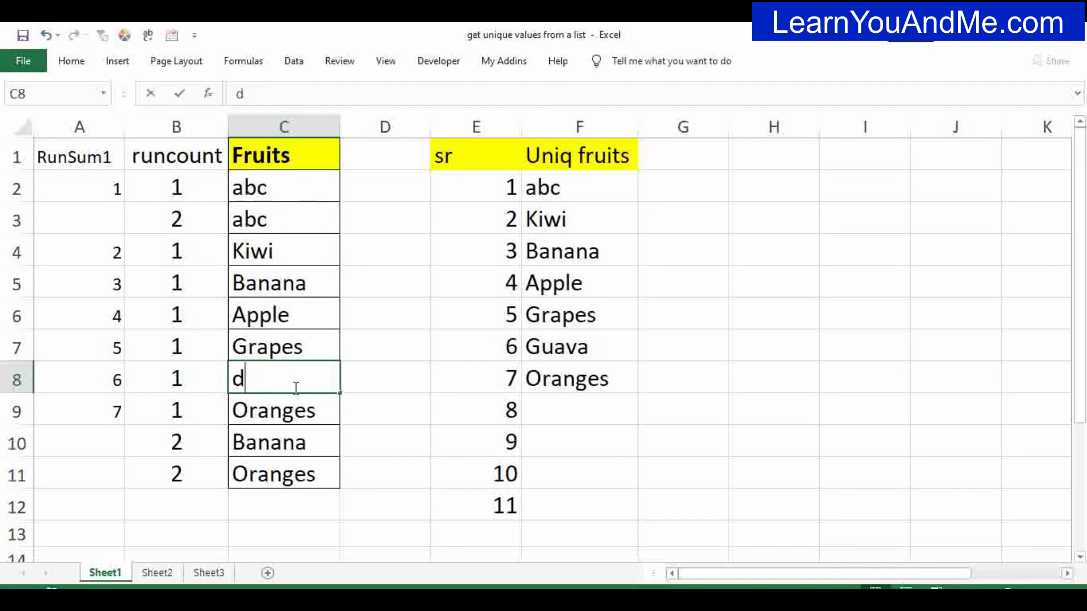
key("Tab")
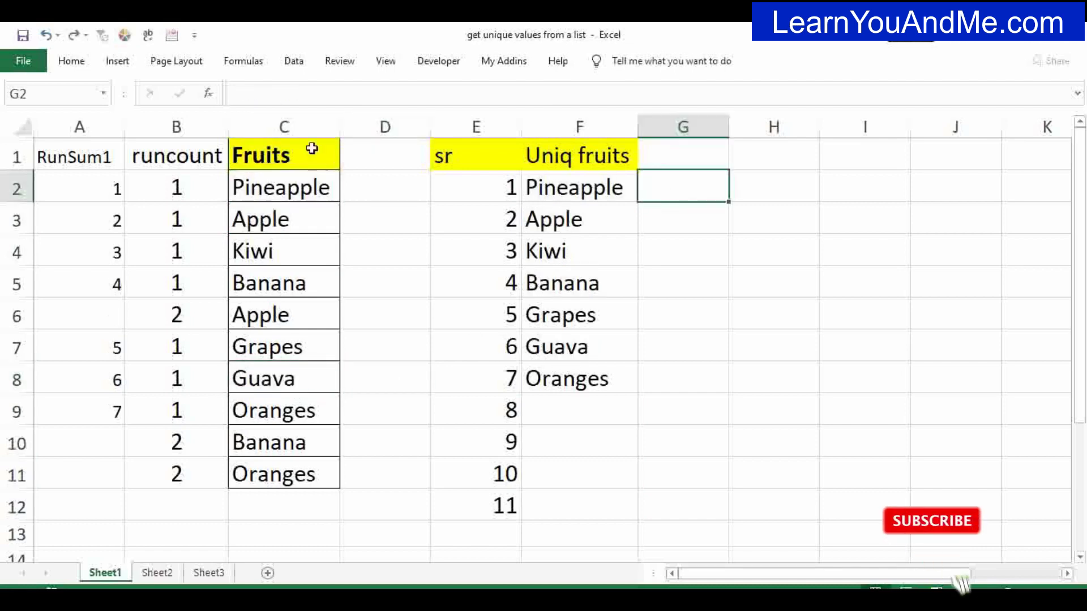
Copy the Fruits list C1:C11, header included, and paste it into H1:H11
left_click(285, 146)
key("ctrl+shift+Down")
key("ctrl+c")
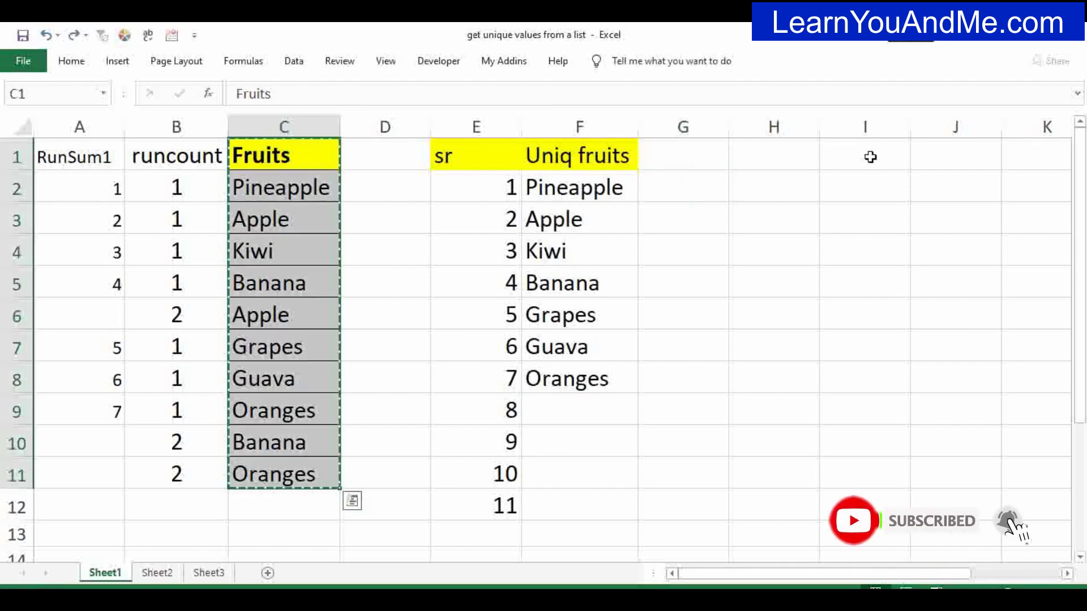
left_click(806, 155)
key("ctrl+v")
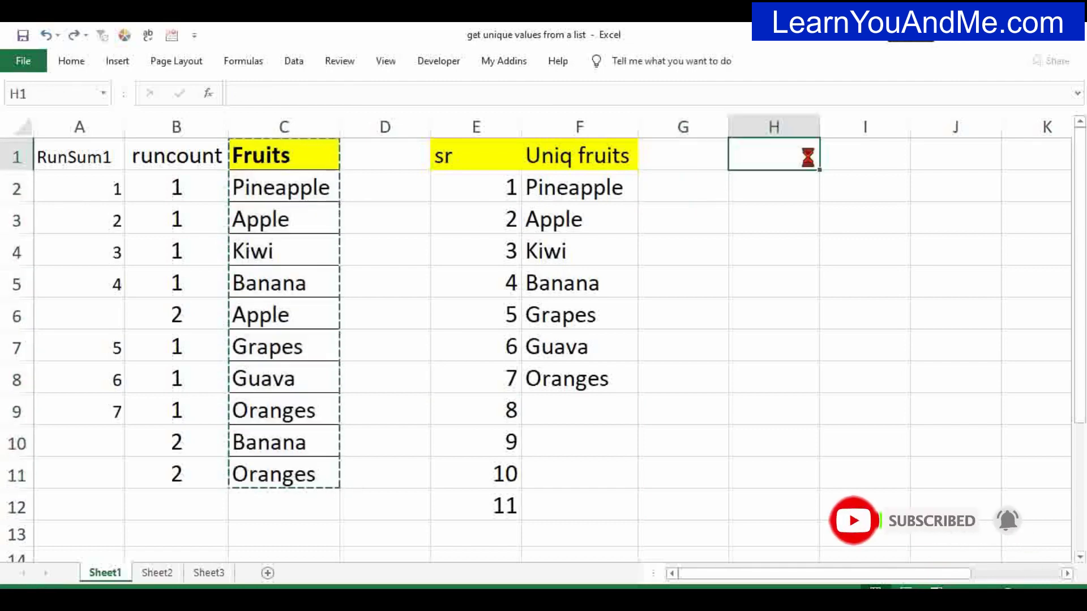
key("alt")
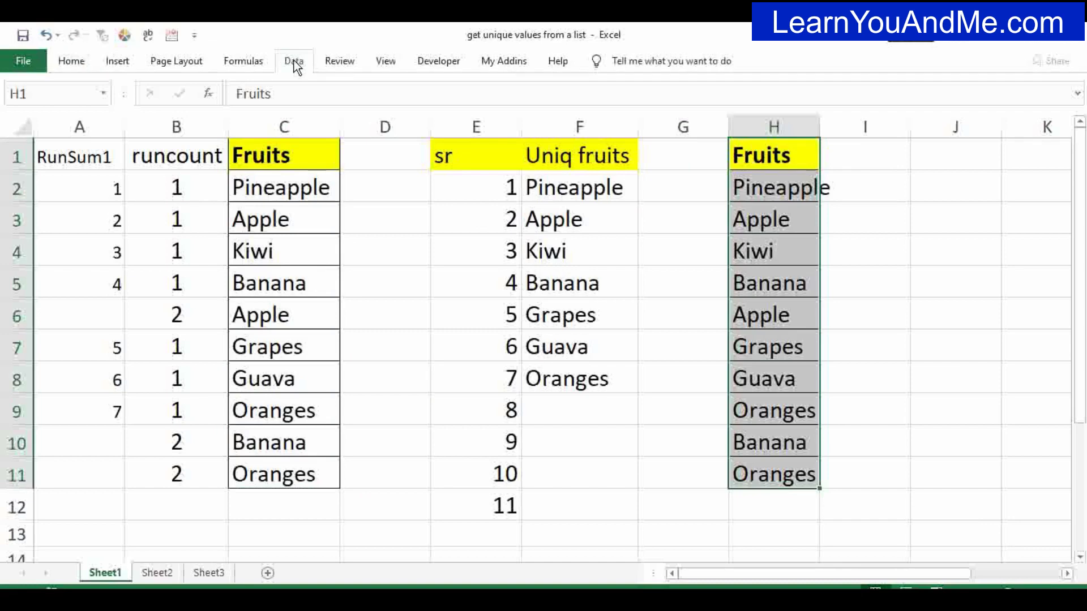
left_click(294, 62)
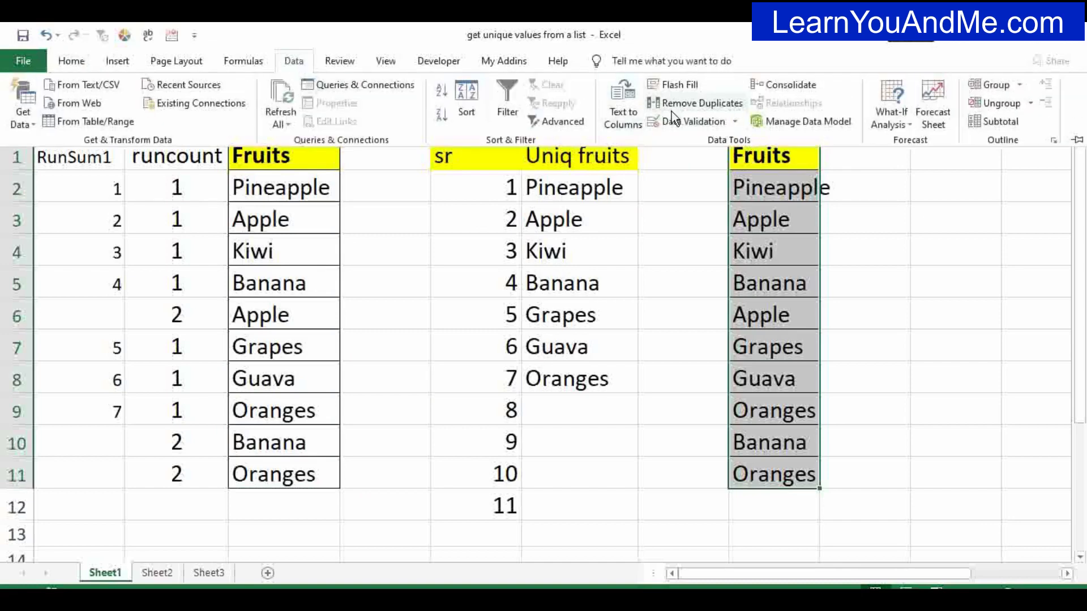
Remove duplicates from the column H copy, leaving seven fruits in H2:H8, and compare with column F
left_click(698, 103)
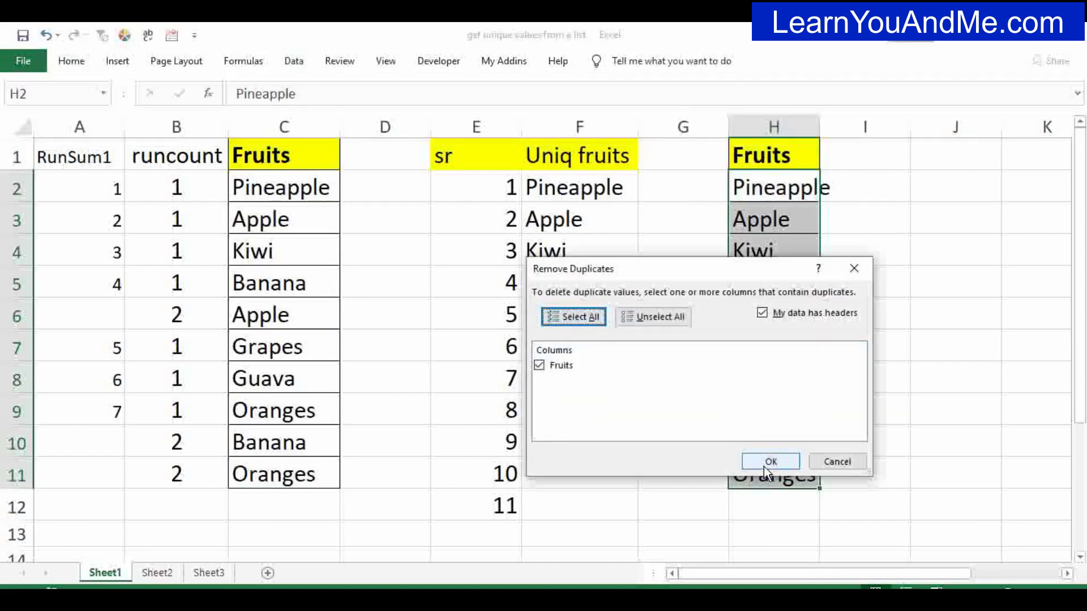
left_click(767, 462)
left_click(535, 368)
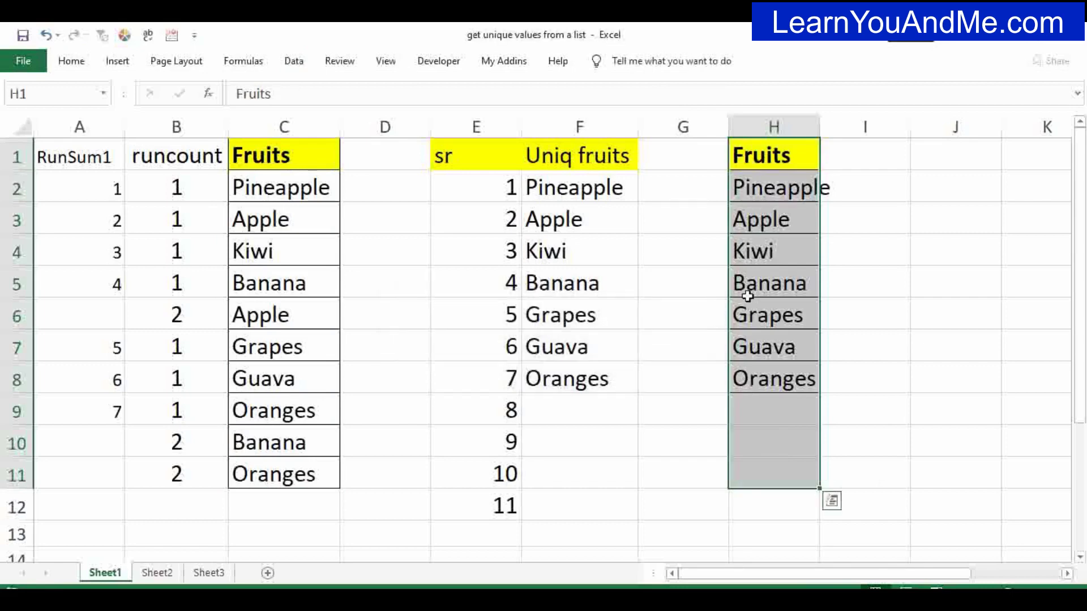
left_click_drag(756, 187, 767, 423)
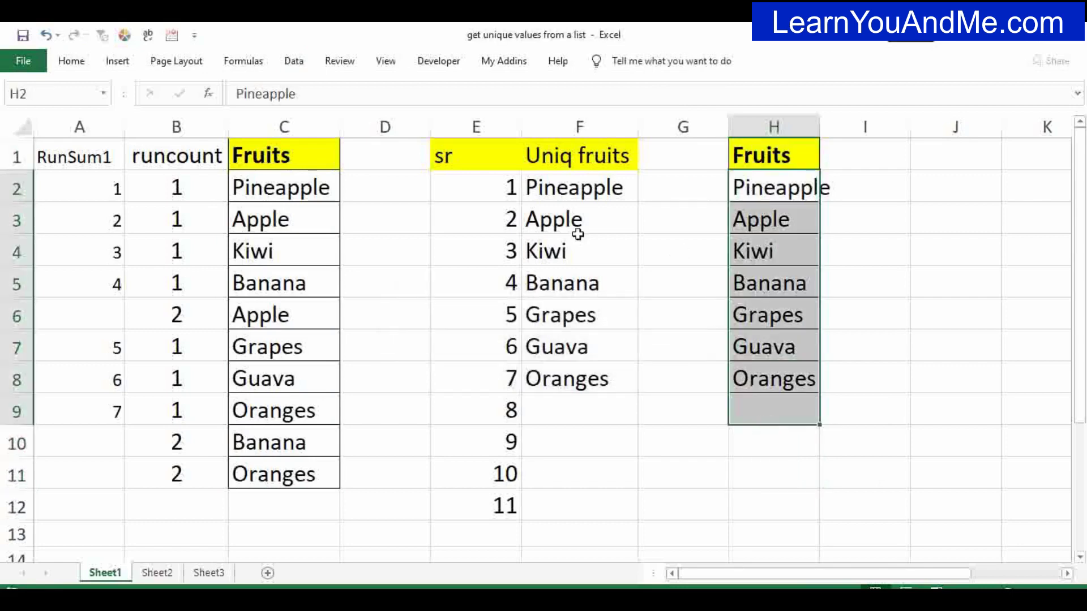
left_click_drag(569, 186, 565, 370)
left_click(773, 180)
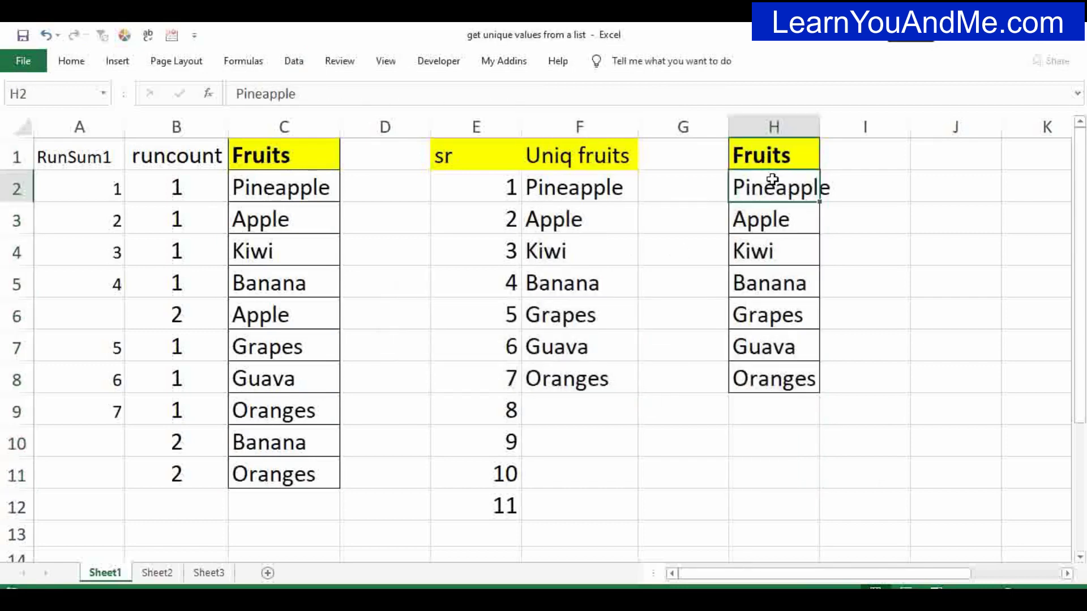